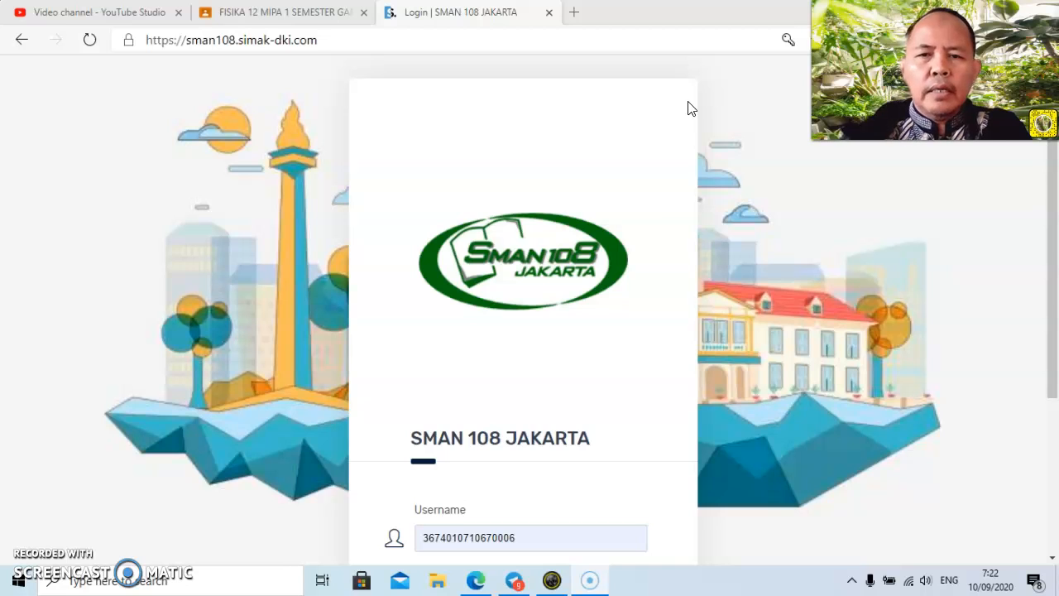
left_click(680, 126)
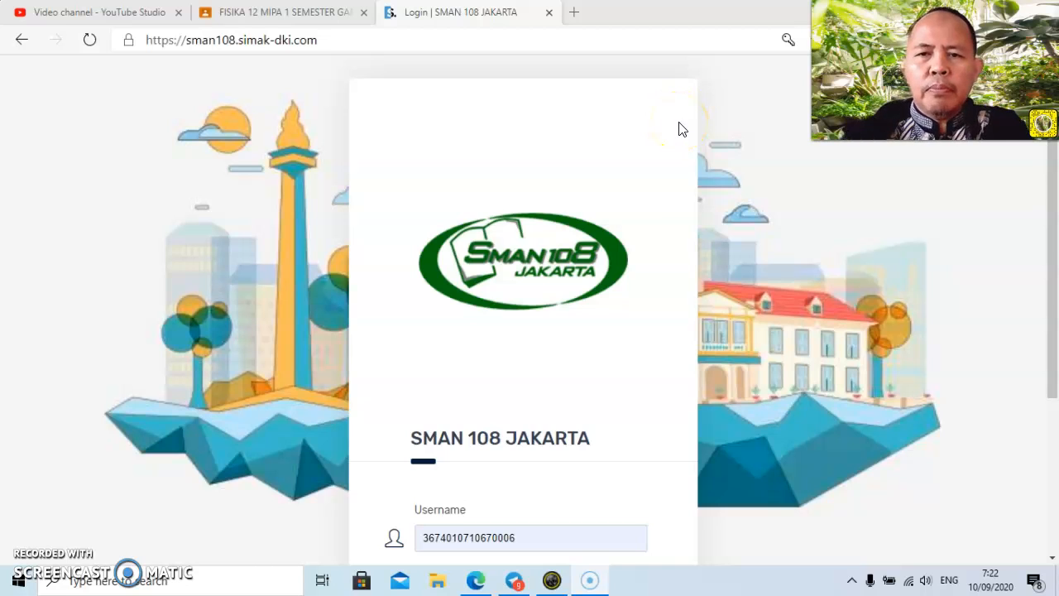
left_click(563, 206)
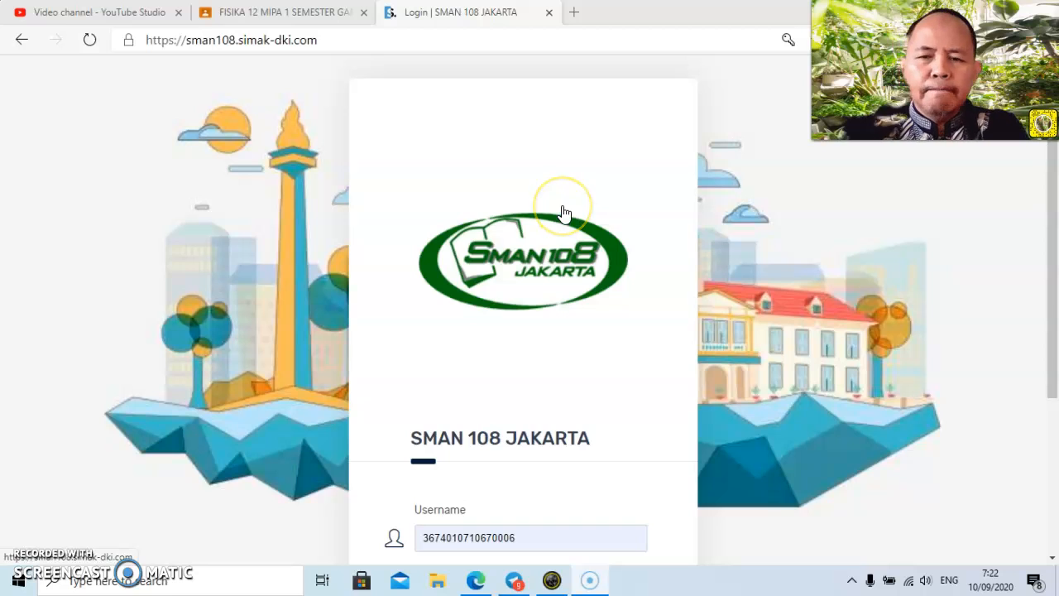
left_click(560, 216)
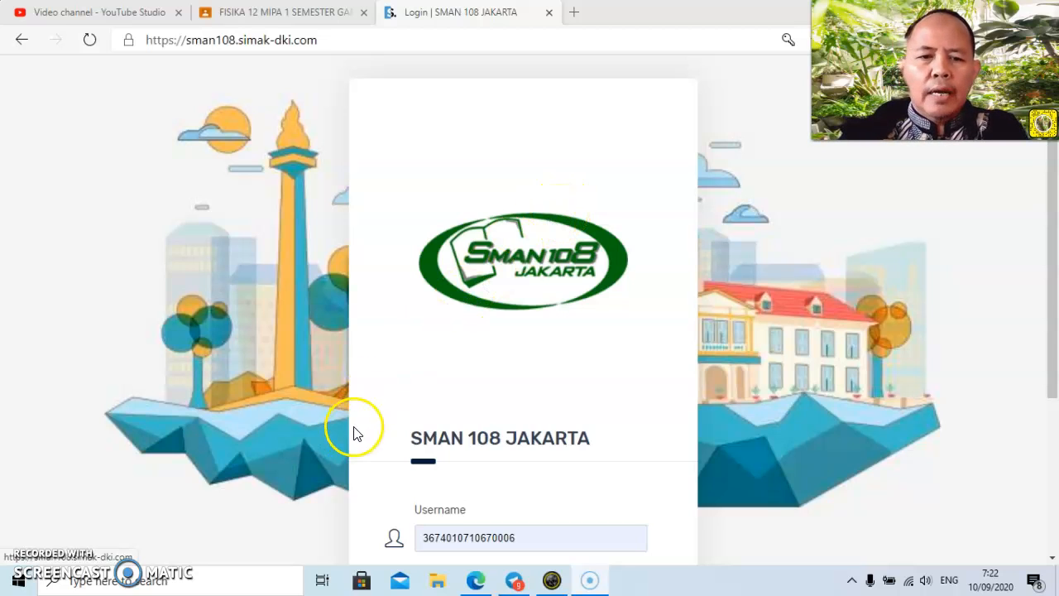
Log in to the SMAN 108 Jakarta portal with the credentials already filled in.
left_click_drag(1057, 248, 1057, 378)
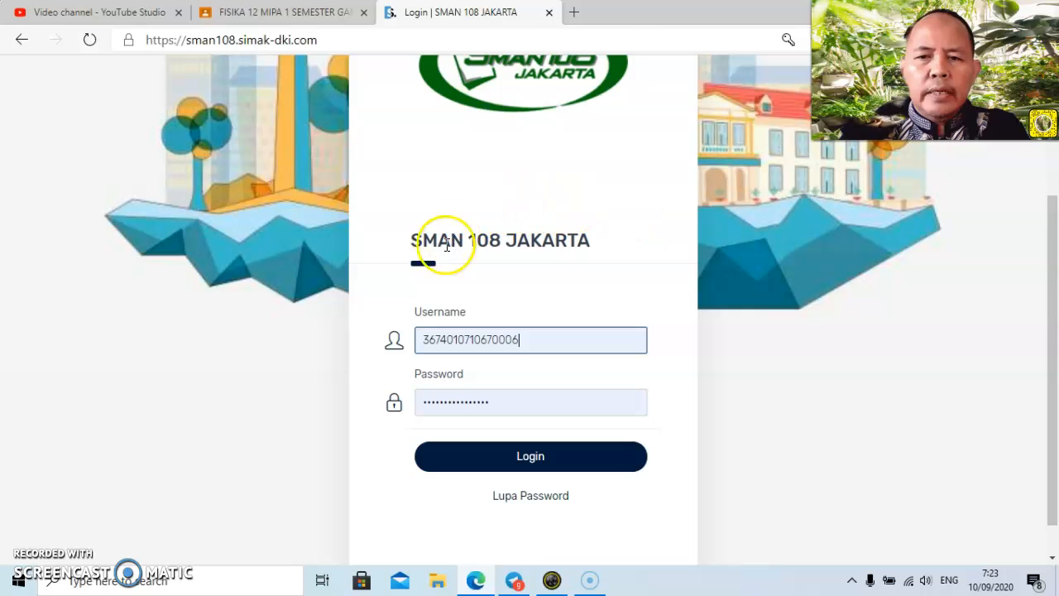
left_click(539, 465)
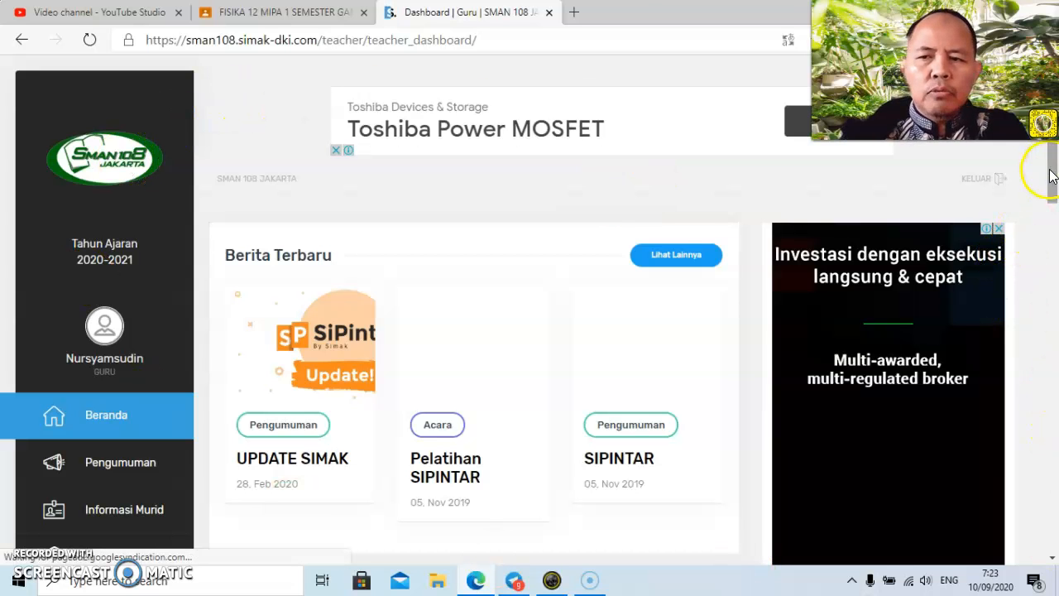
Open the Jurnal Guru page from the Menu Guru section of the teacher dashboard.
left_click_drag(1054, 168, 1053, 269)
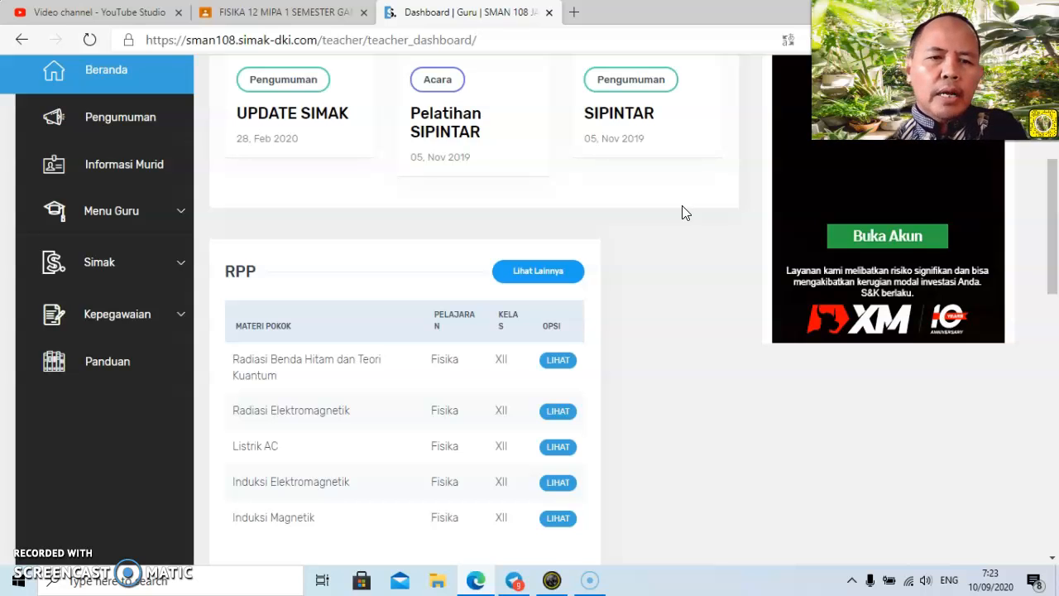
left_click(610, 204)
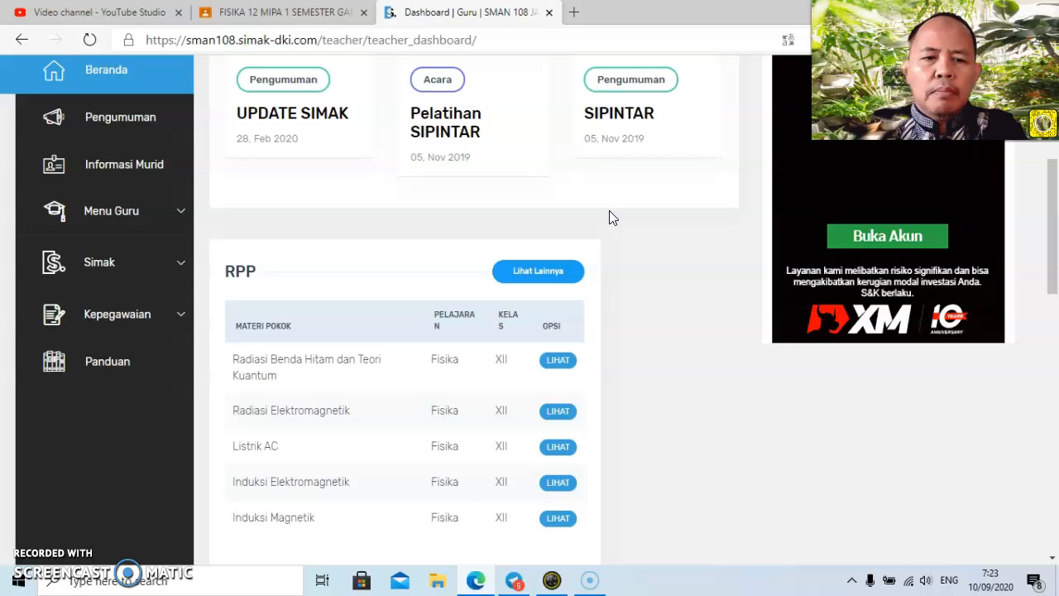
left_click(613, 223)
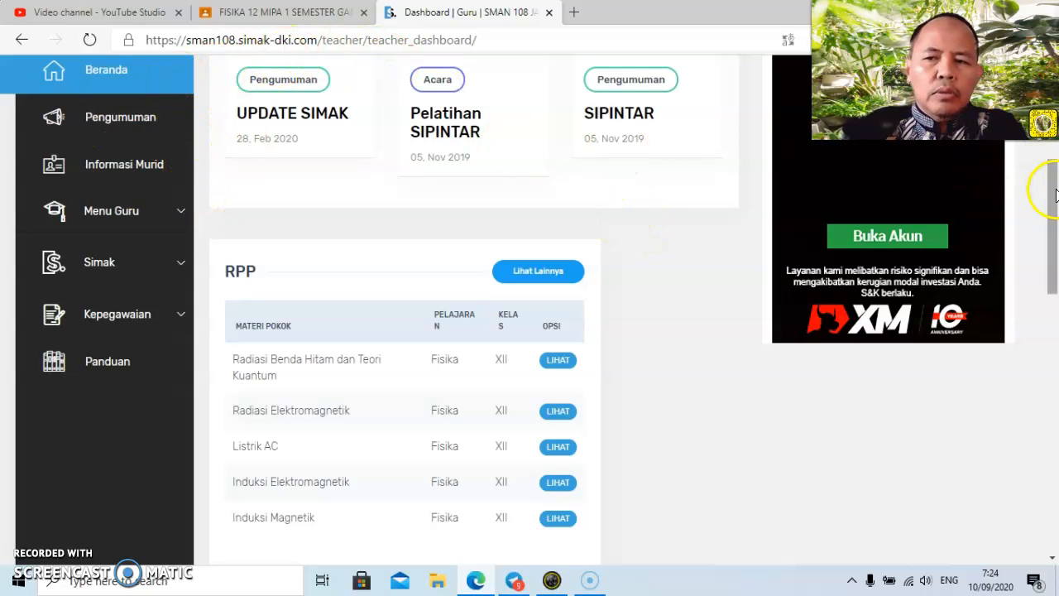
scroll(1044, 170, "up", 3)
scroll(1054, 149, "down", 2)
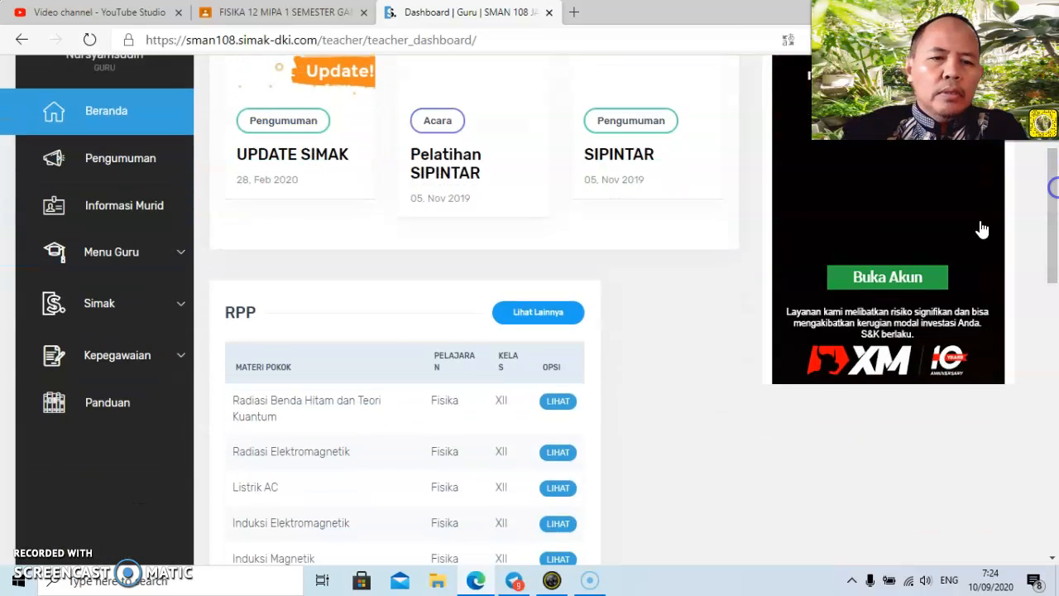
left_click(180, 254)
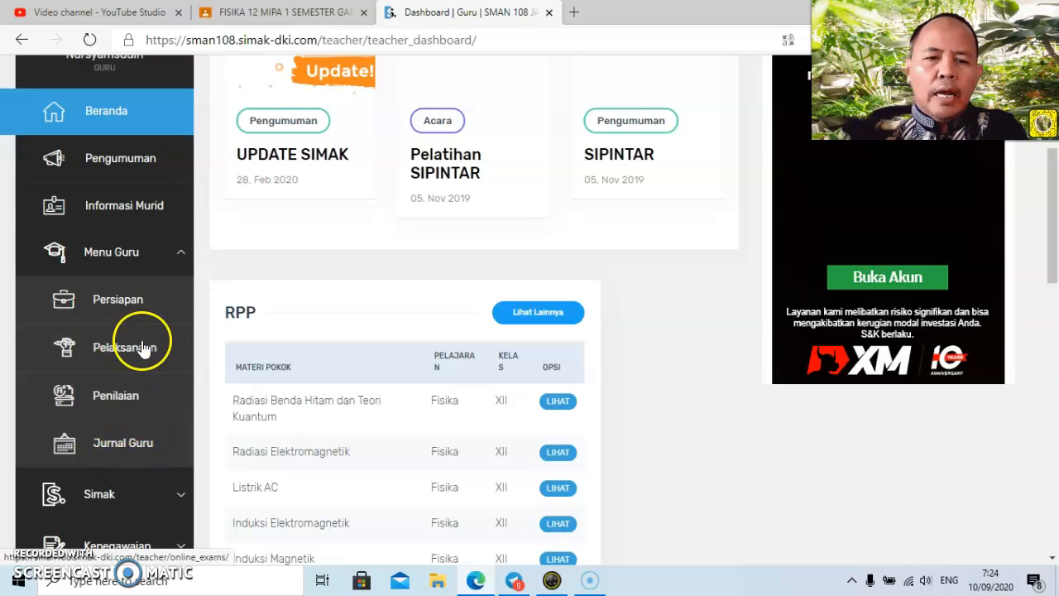
left_click(142, 446)
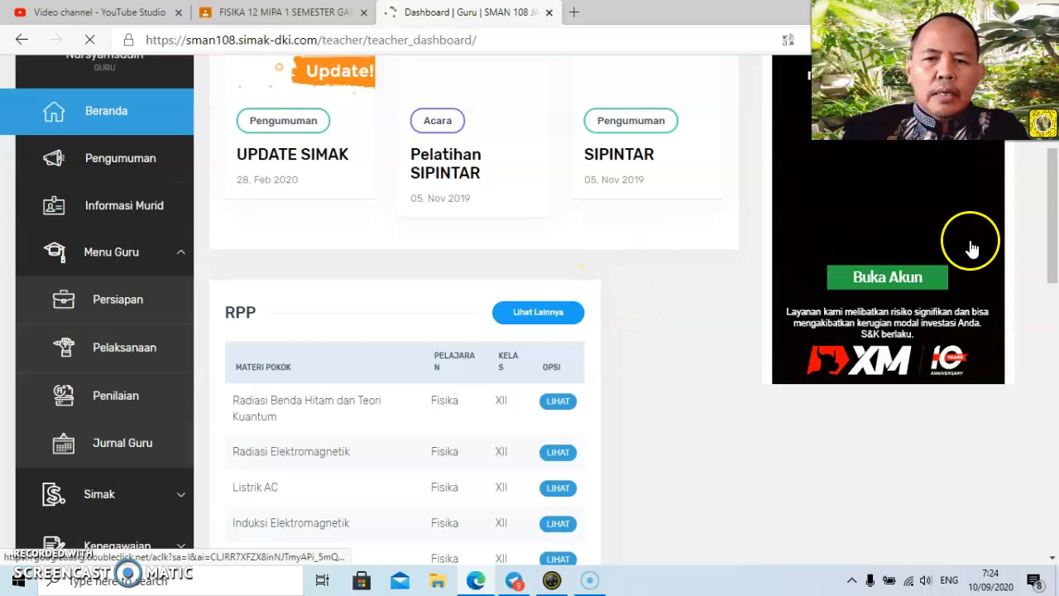
Review the existing journal entries, choose 2020 as the Tahun filter and look through the Bulan choices.
left_click_drag(1052, 225, 1054, 139)
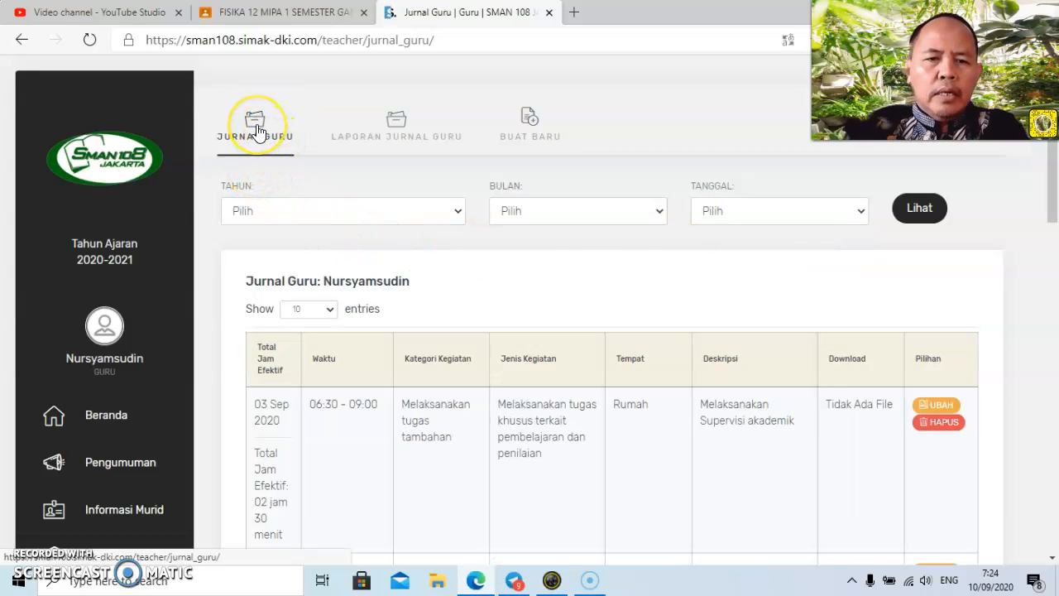
mouse_move(1052, 182)
left_mouse_down()
mouse_move(1055, 360)
mouse_move(1054, 203)
left_mouse_up()
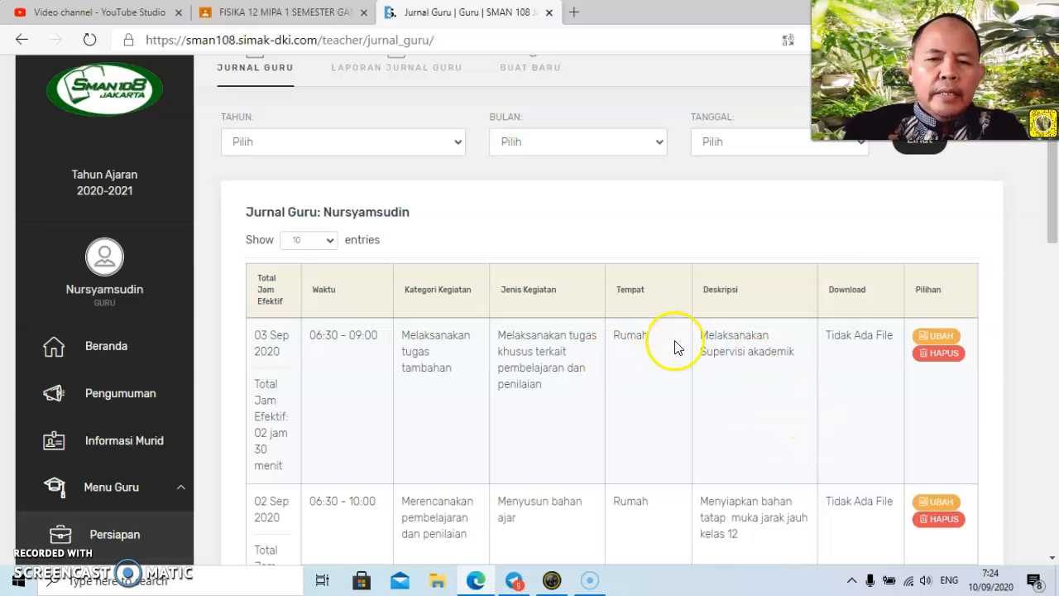
left_click_drag(1057, 215, 1057, 201)
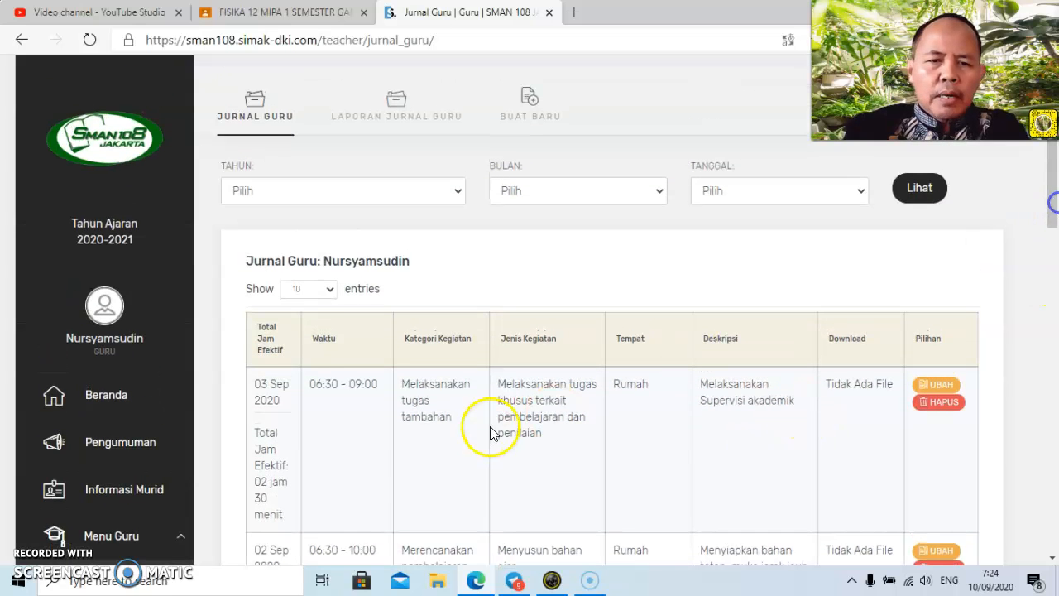
left_click(458, 193)
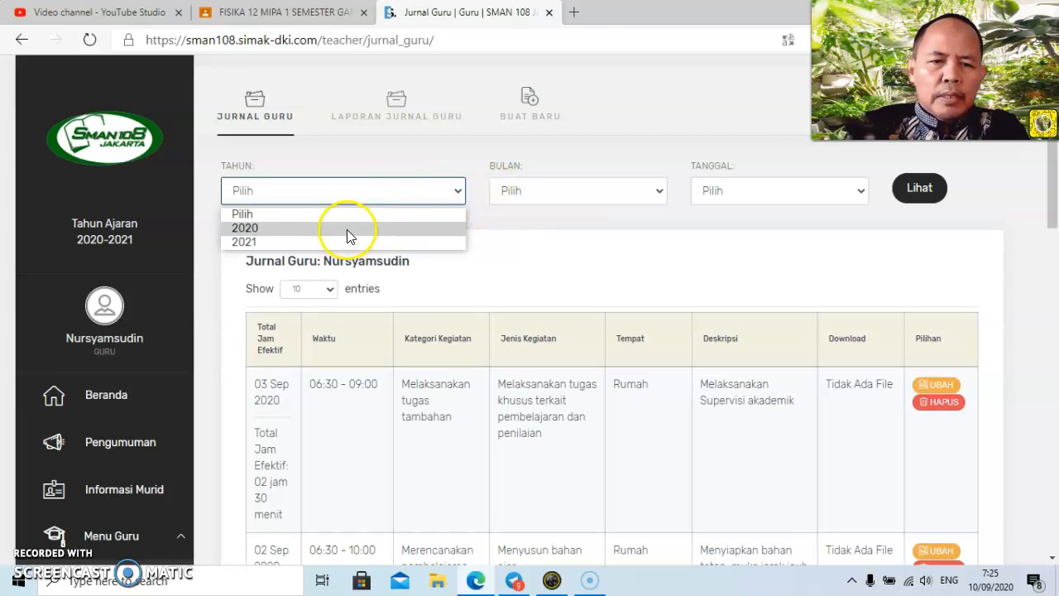
left_click(625, 237)
left_click(458, 192)
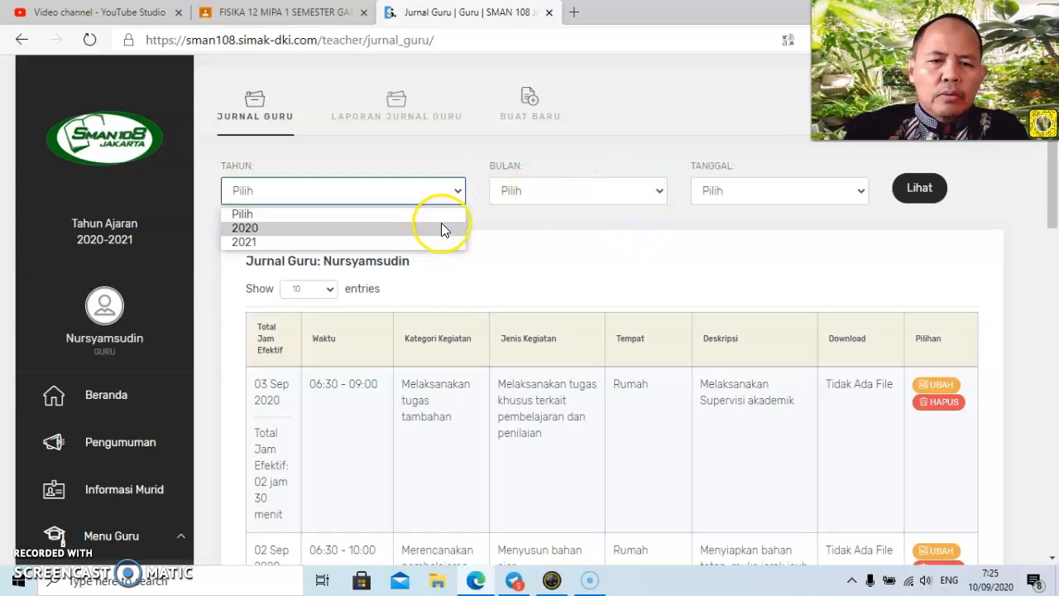
left_click(439, 227)
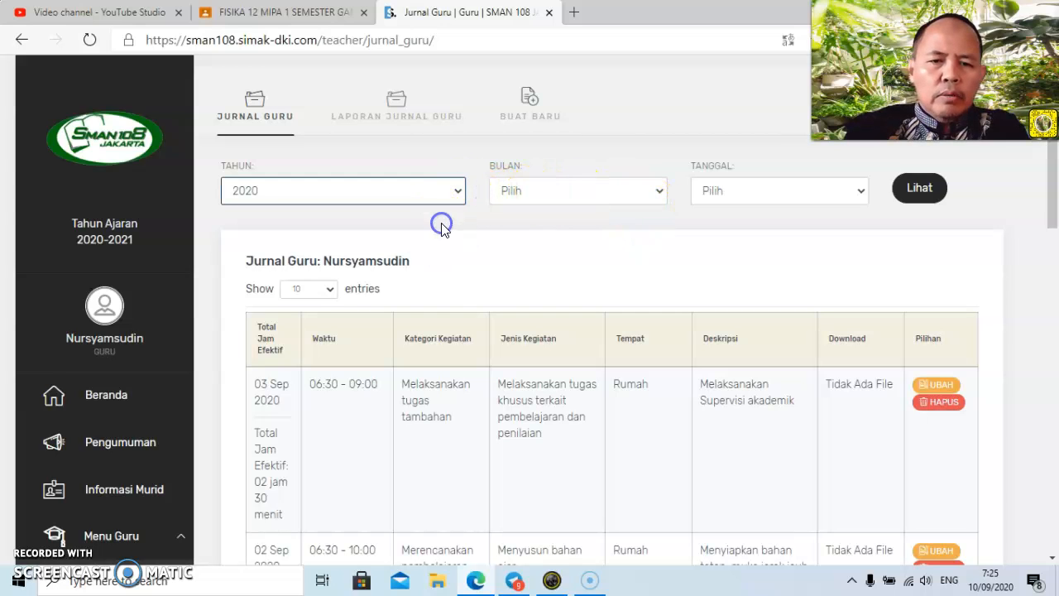
left_click(660, 193)
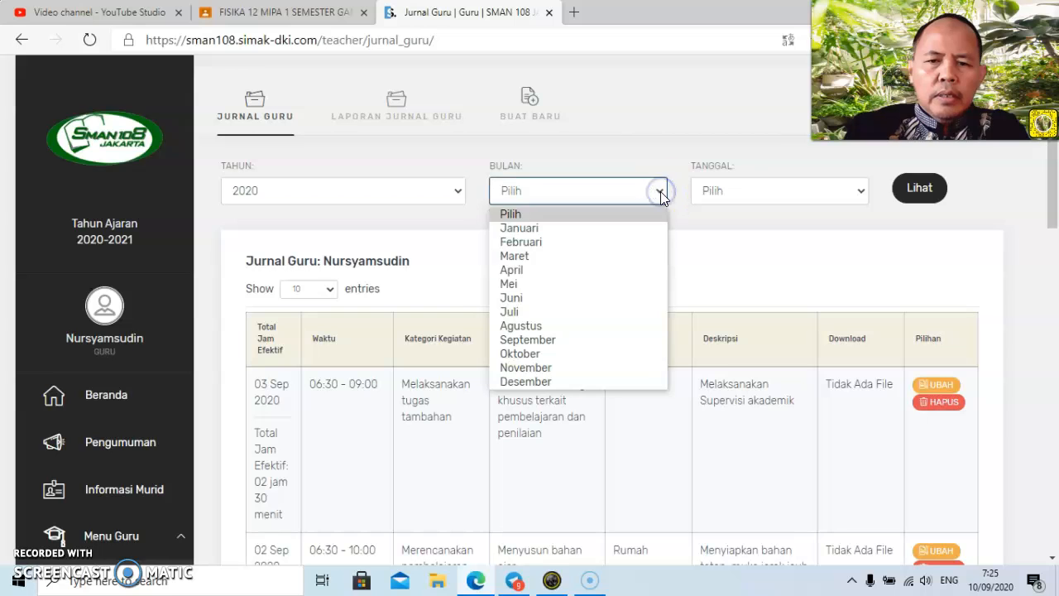
left_click(648, 149)
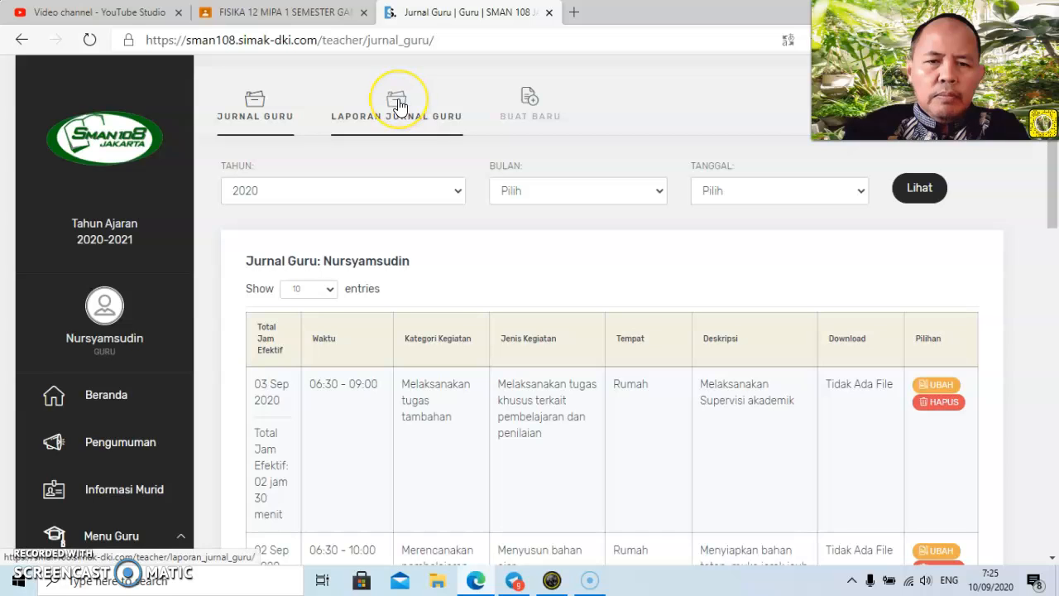
View the Laporan Jurnal Guru report and open the Buat Baru form for a new journal entry.
left_click(699, 117)
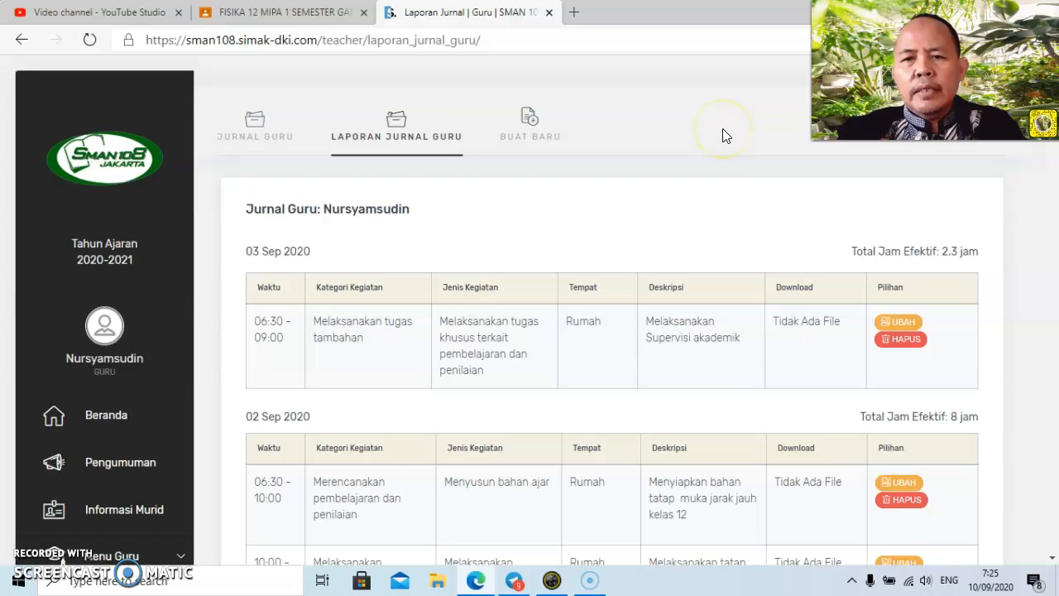
left_click(539, 130)
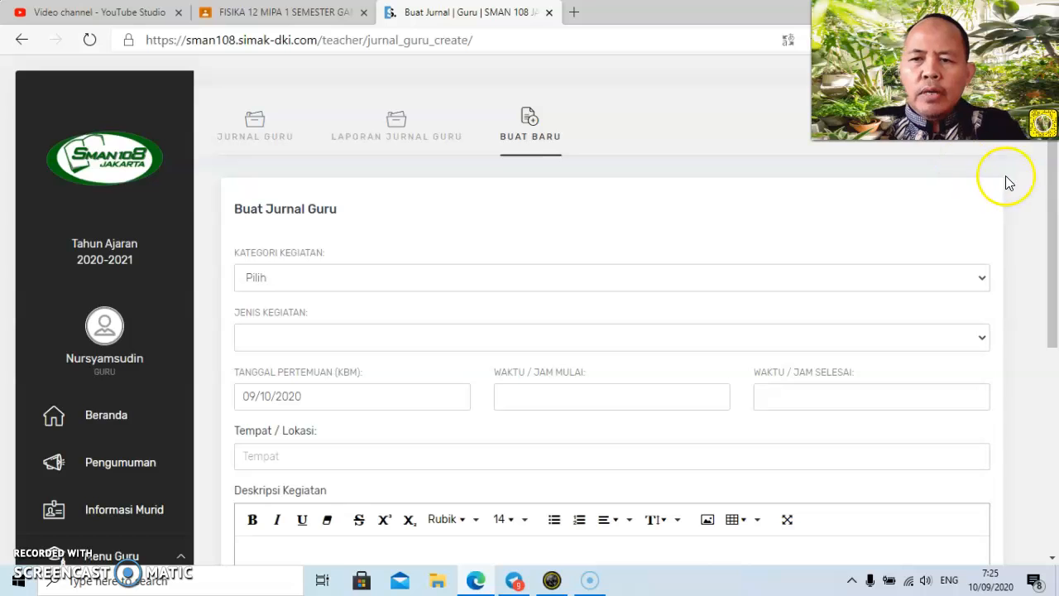
left_click_drag(1054, 197, 1054, 148)
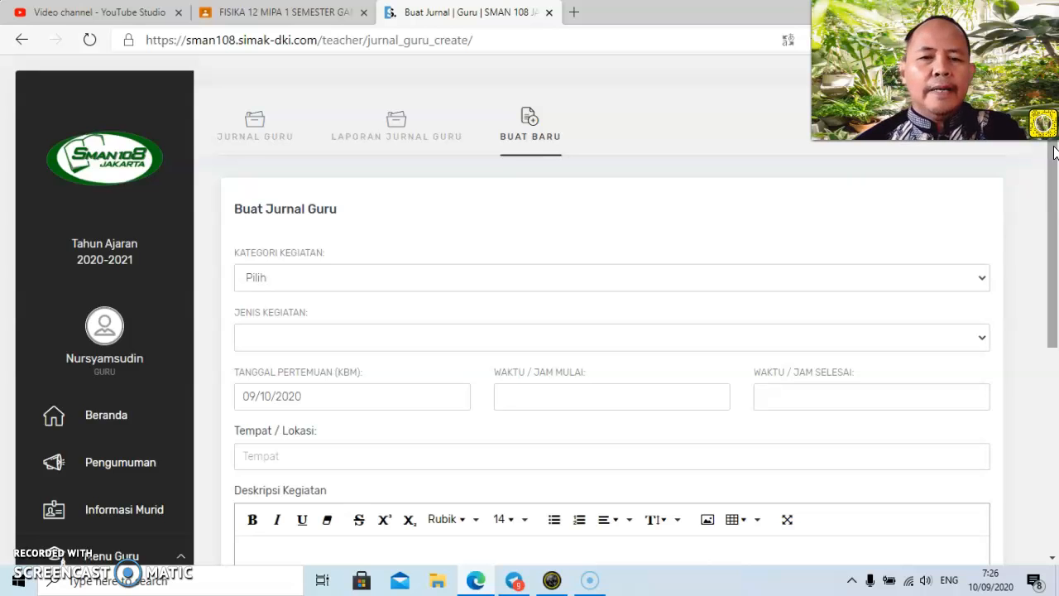
left_click(1057, 331)
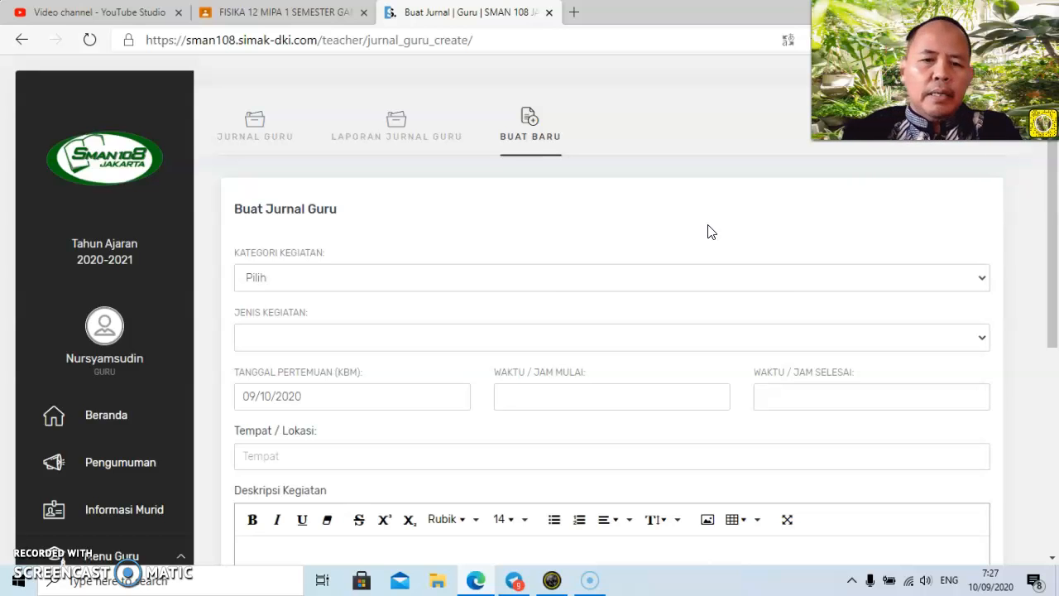
left_click(760, 196)
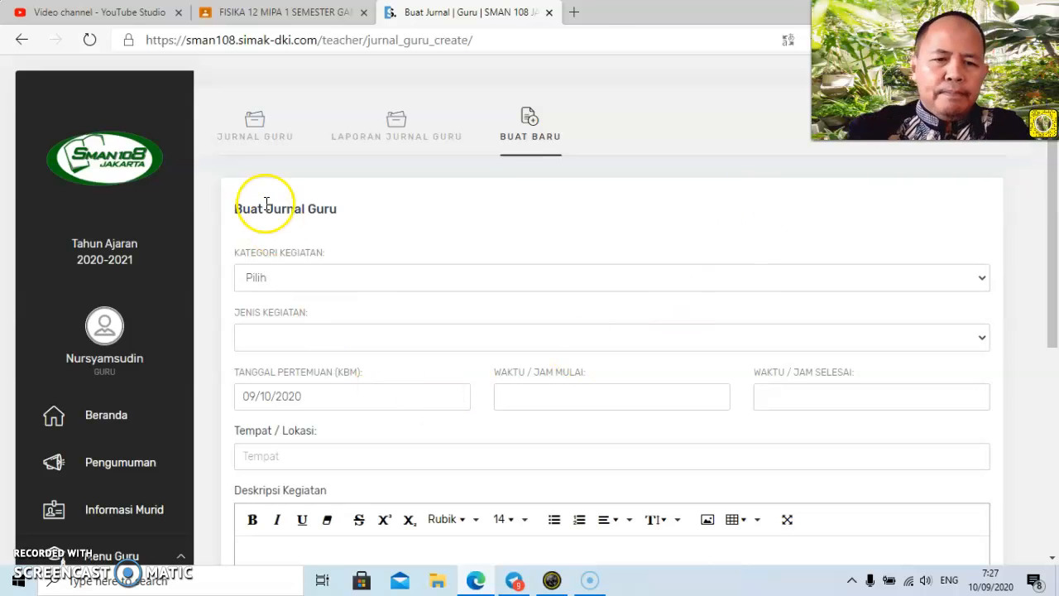
Set Kategori Kegiatan to "1.1. Merencanakan pembelajaran dan penilaian" and Jenis Kegiatan to "1.12. Menyusun bahan ajar".
left_click(980, 286)
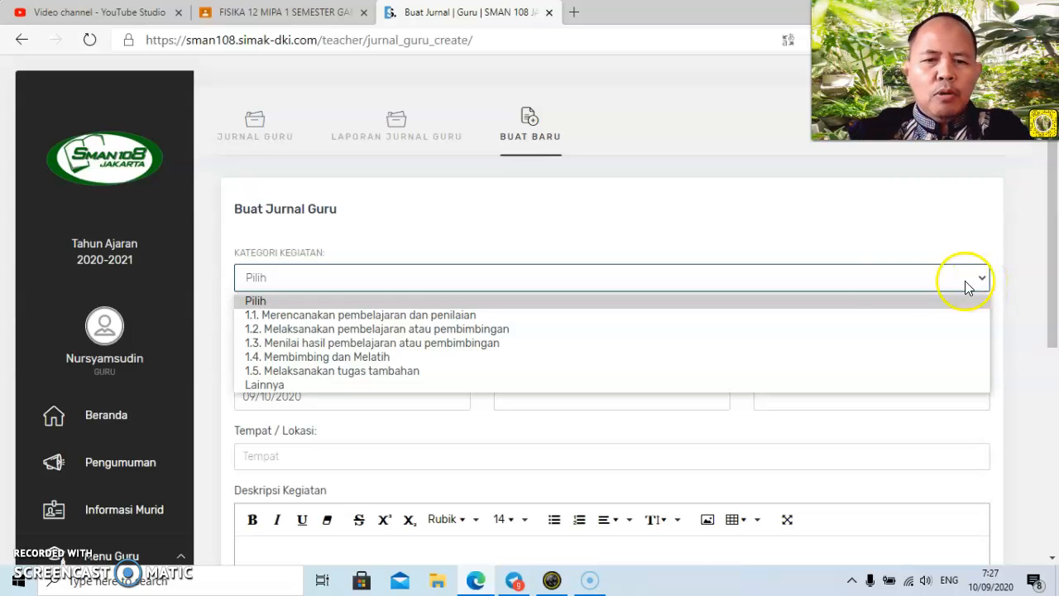
left_click(502, 315)
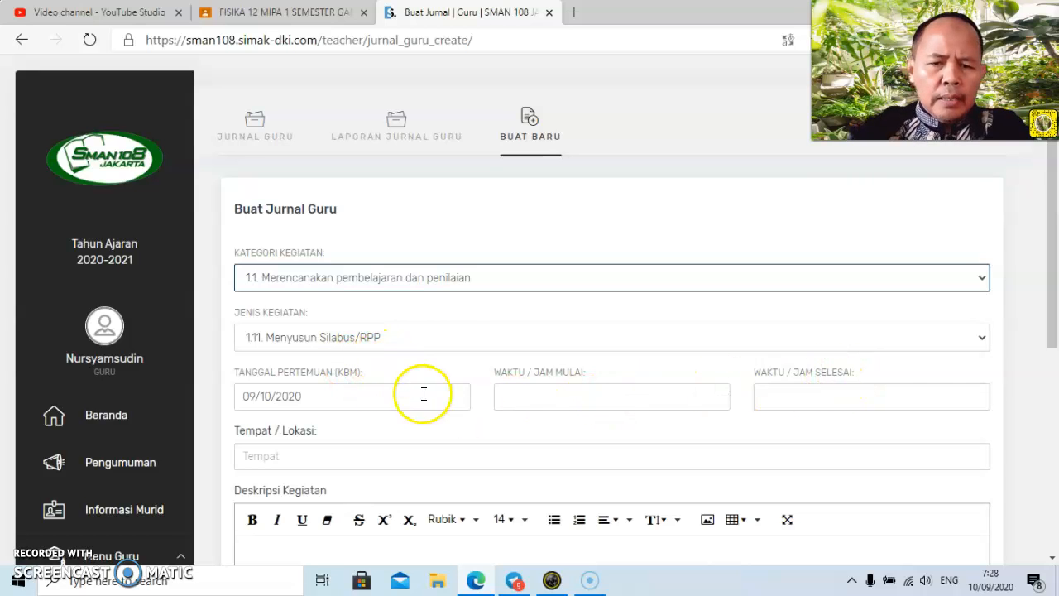
left_click(981, 339)
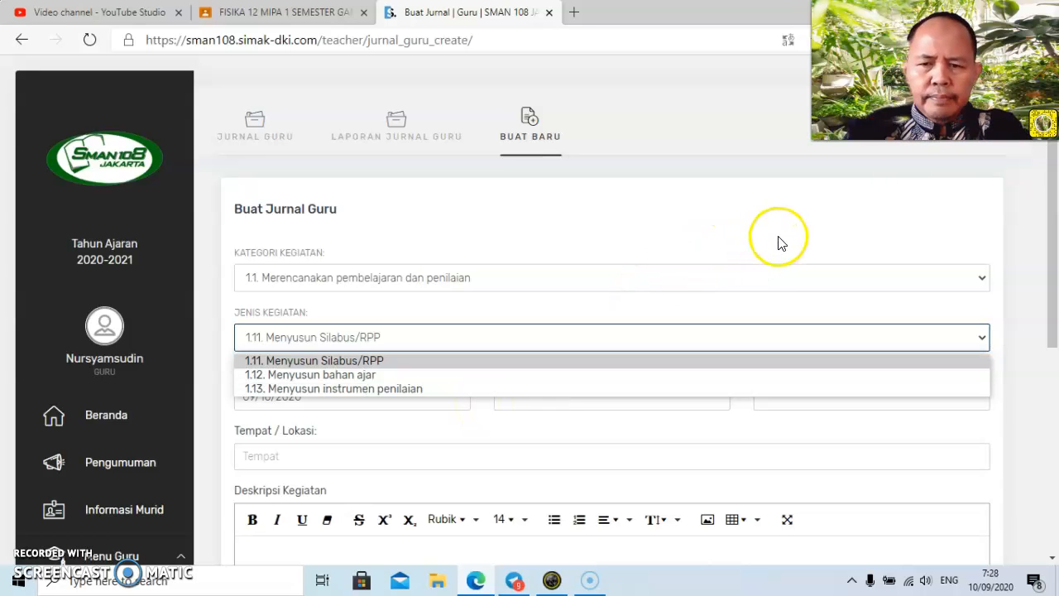
left_click(1016, 305)
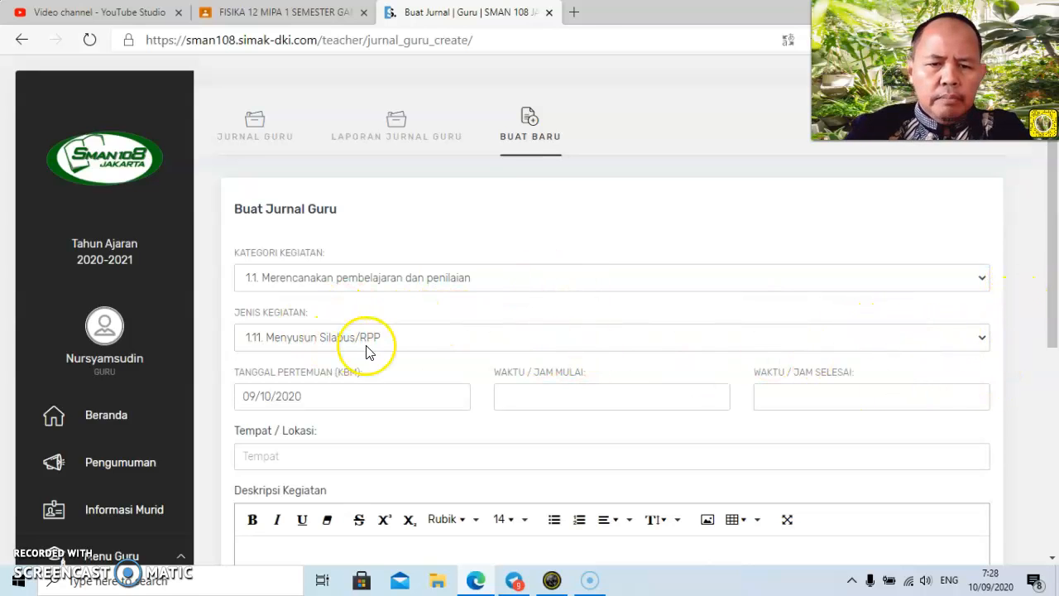
left_click(980, 337)
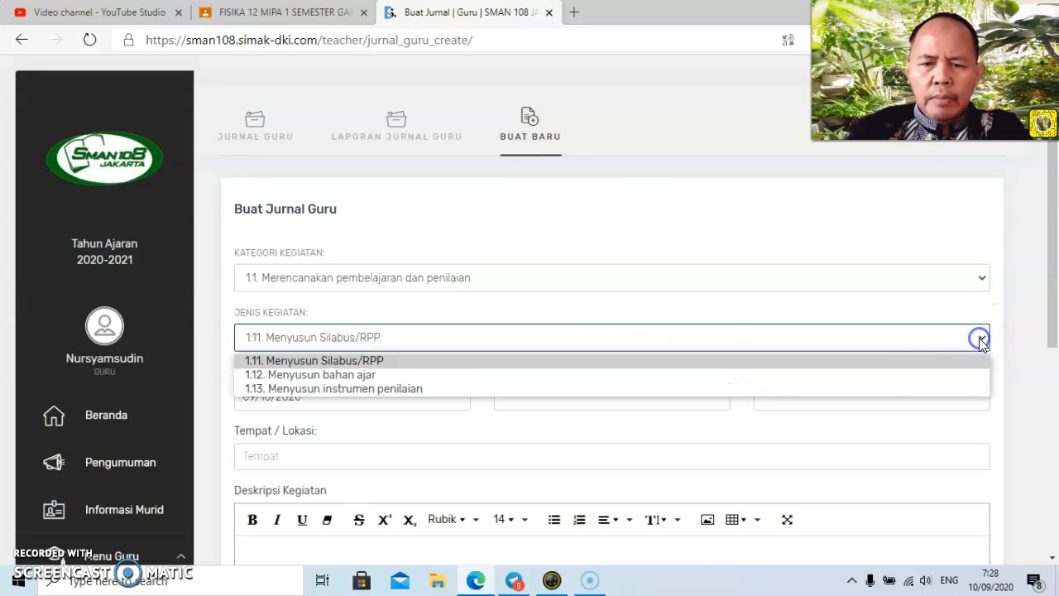
left_click(675, 376)
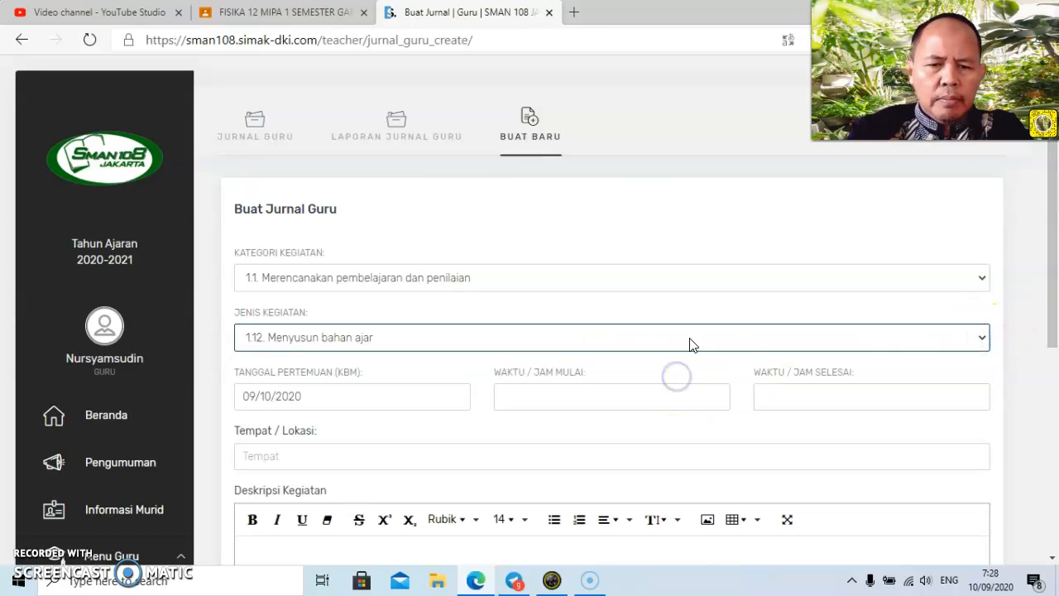
Set the journal entry's meeting date (Tanggal Pertemuan) to 7 September 2020.
left_click_drag(1057, 221, 1057, 289)
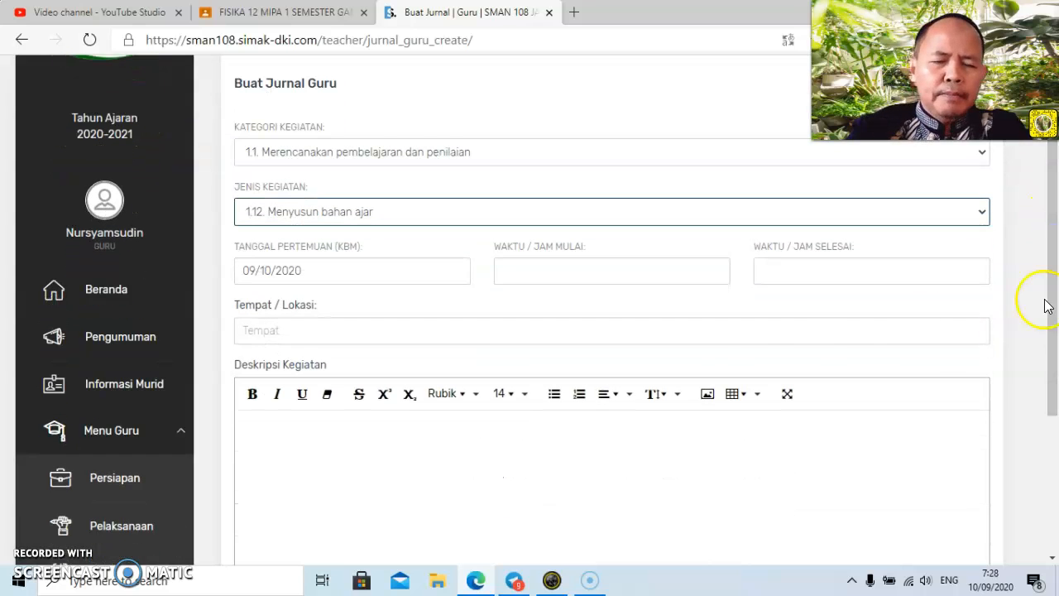
left_click(414, 270)
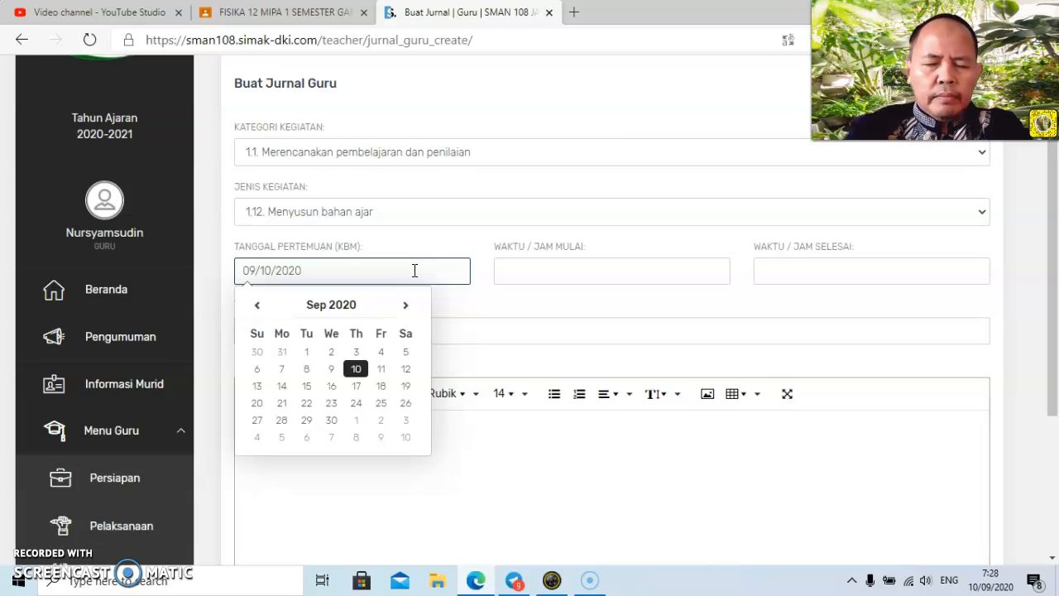
left_click(414, 260)
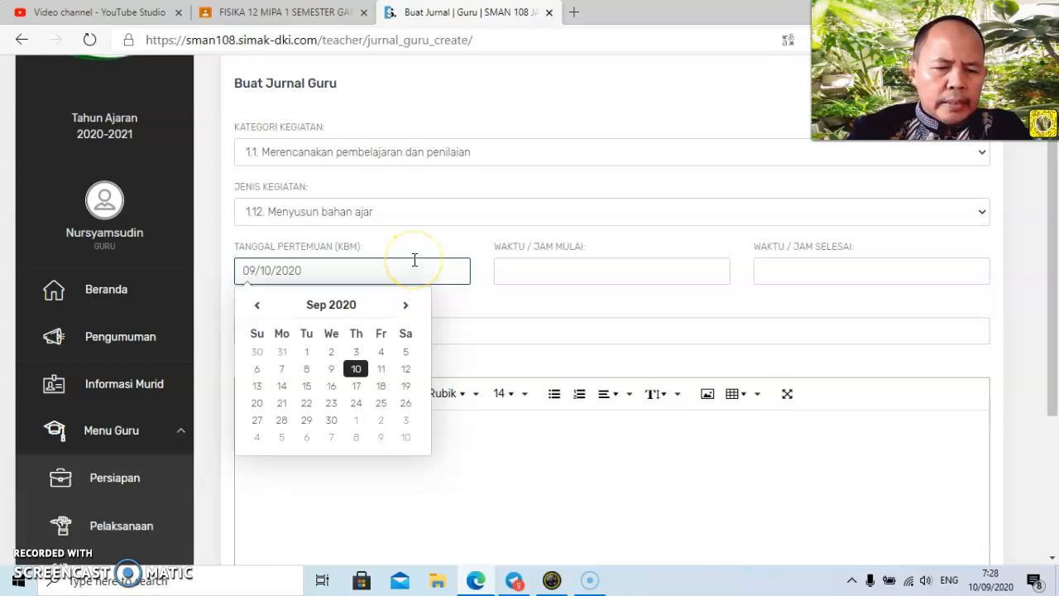
left_click(281, 376)
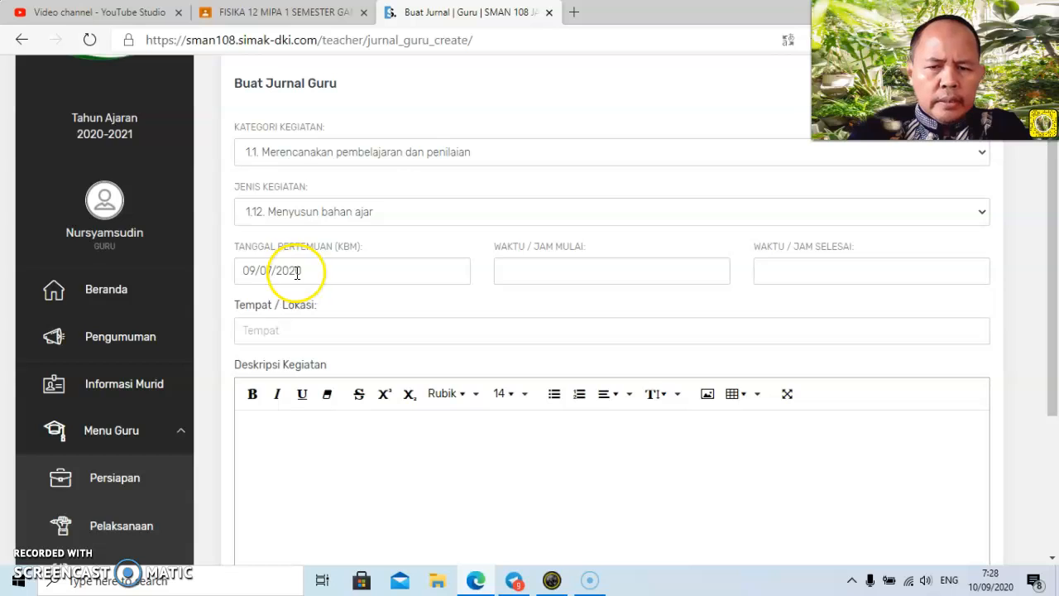
Set the journal entry's start time to 06:30 and end time to 08:15, with Rumah as Tempat / Lokasi.
left_click(571, 273)
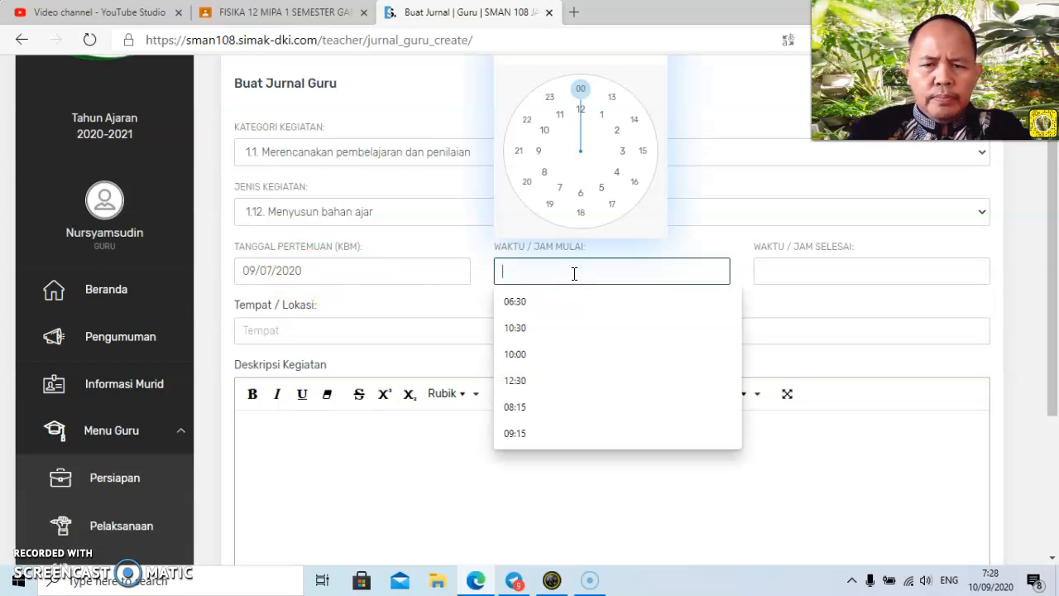
left_click(563, 298)
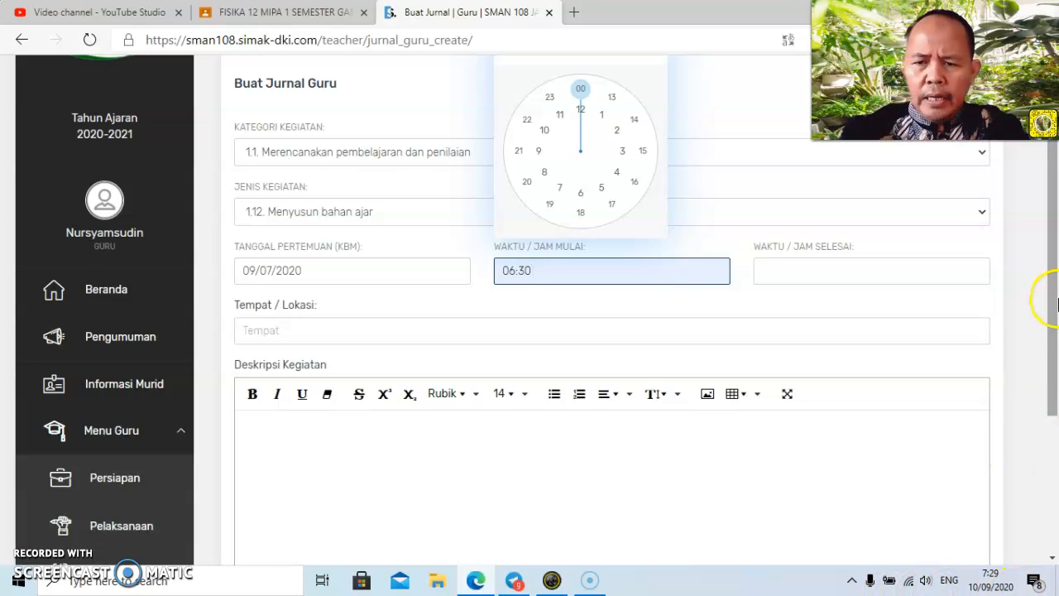
left_click(878, 266)
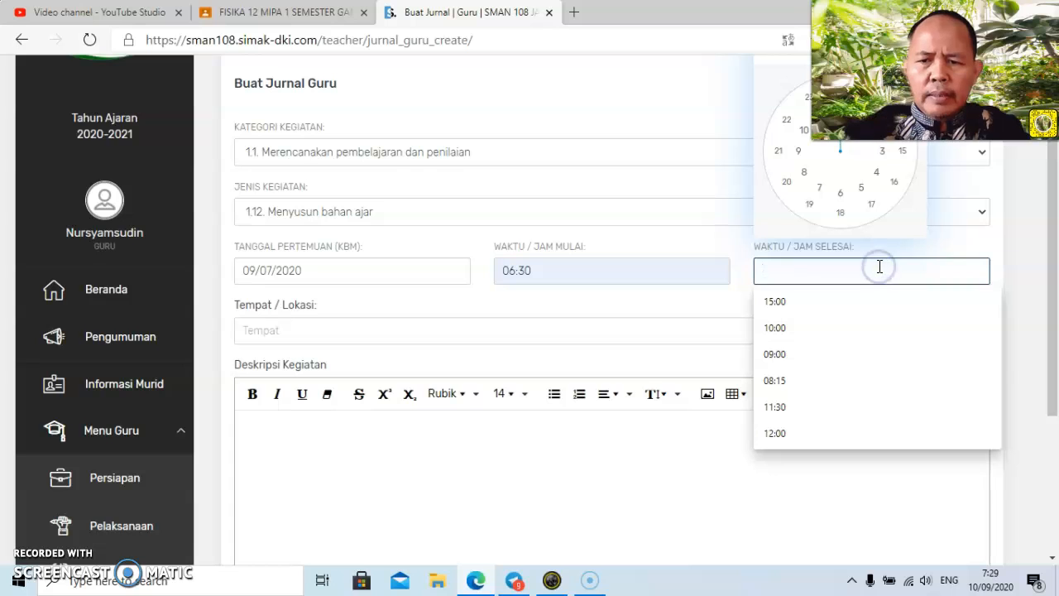
left_click(836, 381)
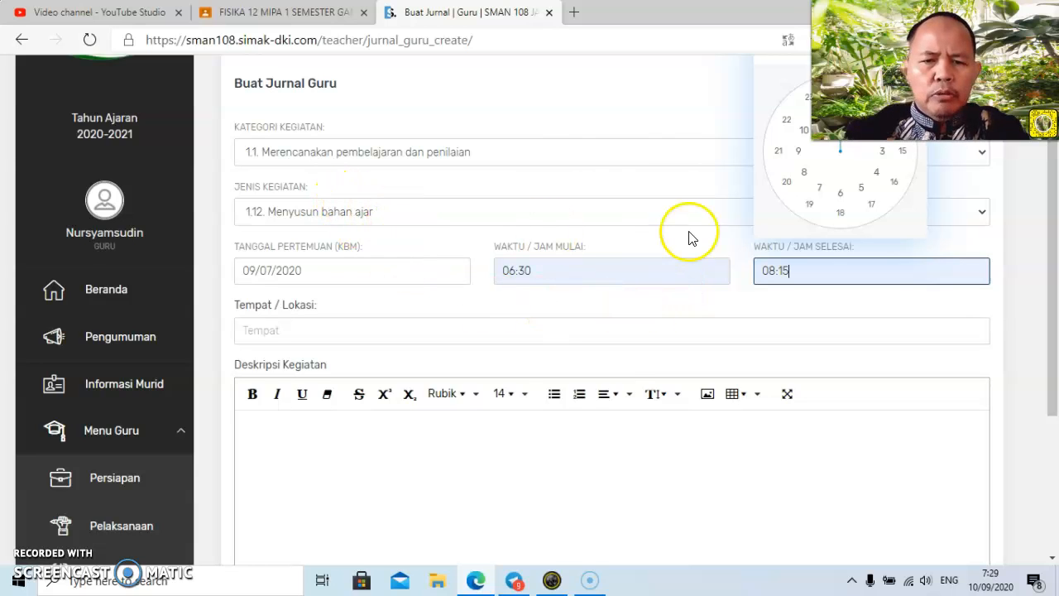
left_click(535, 332)
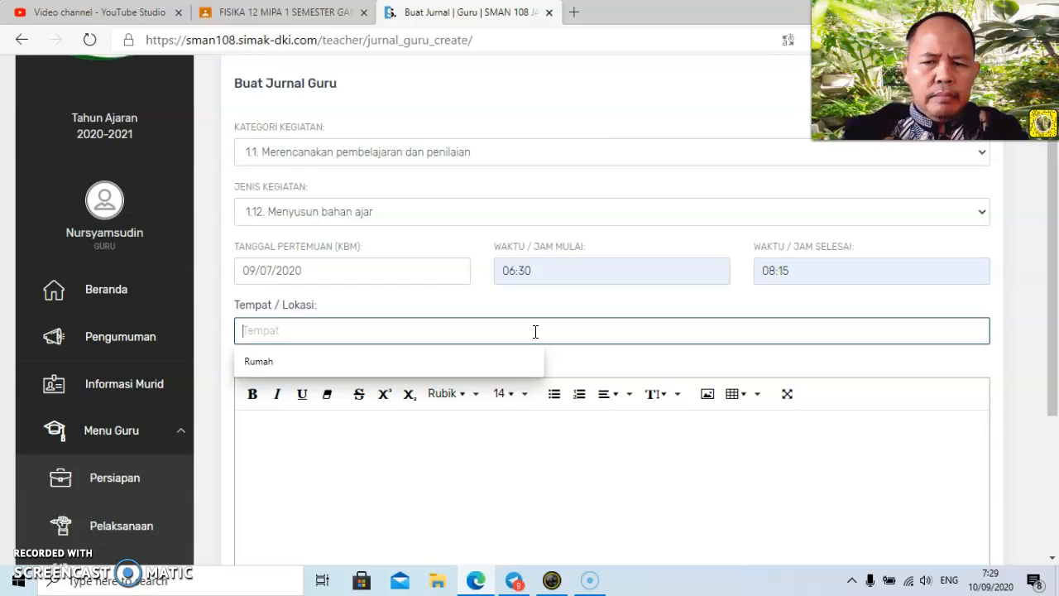
left_click(451, 362)
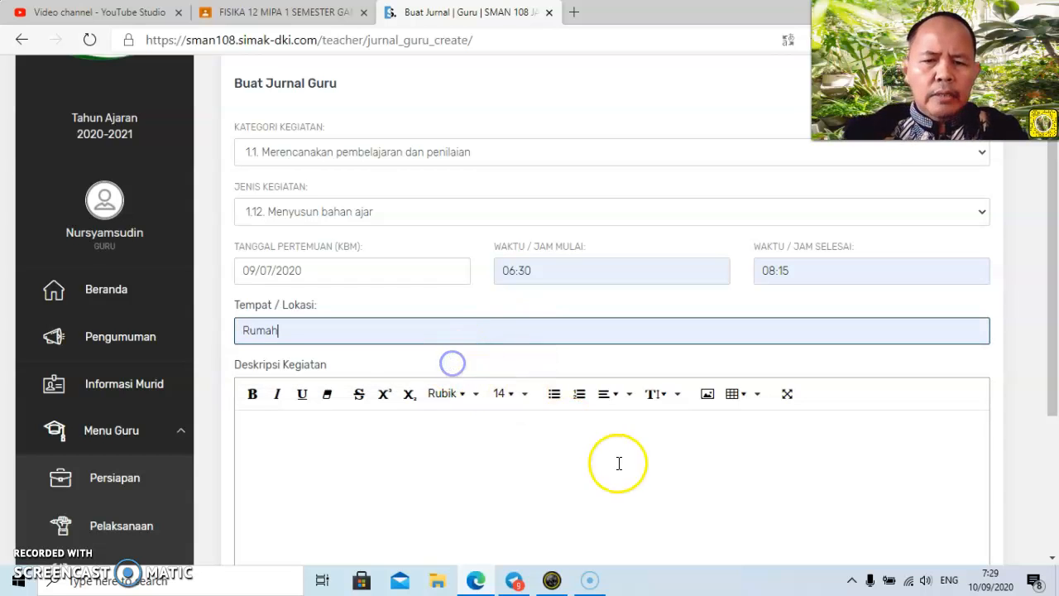
Enter "Membuat bahan paparan dan lembar kerja untuk kelas 10 MIPA 1 dan 10 MIPA 2." as the first line of Deskripsi Kegiatan.
left_click(581, 441)
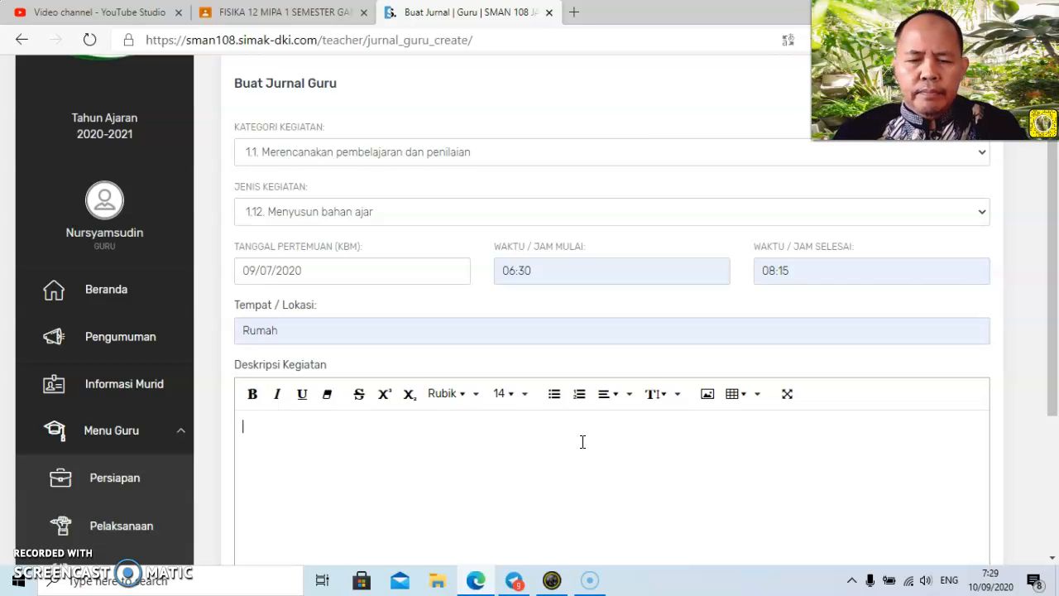
type("Me")
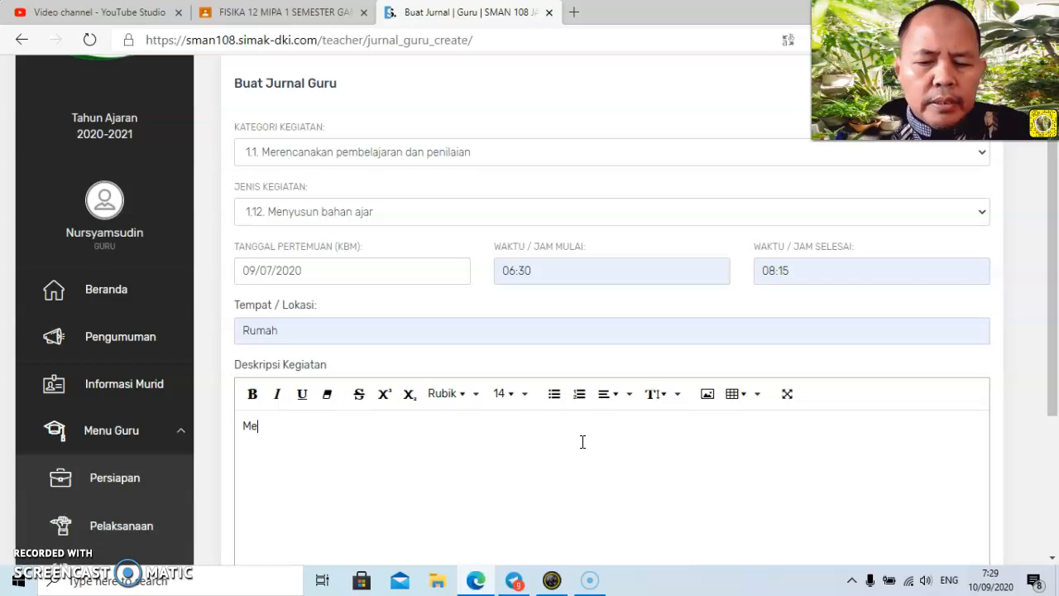
type("mbu")
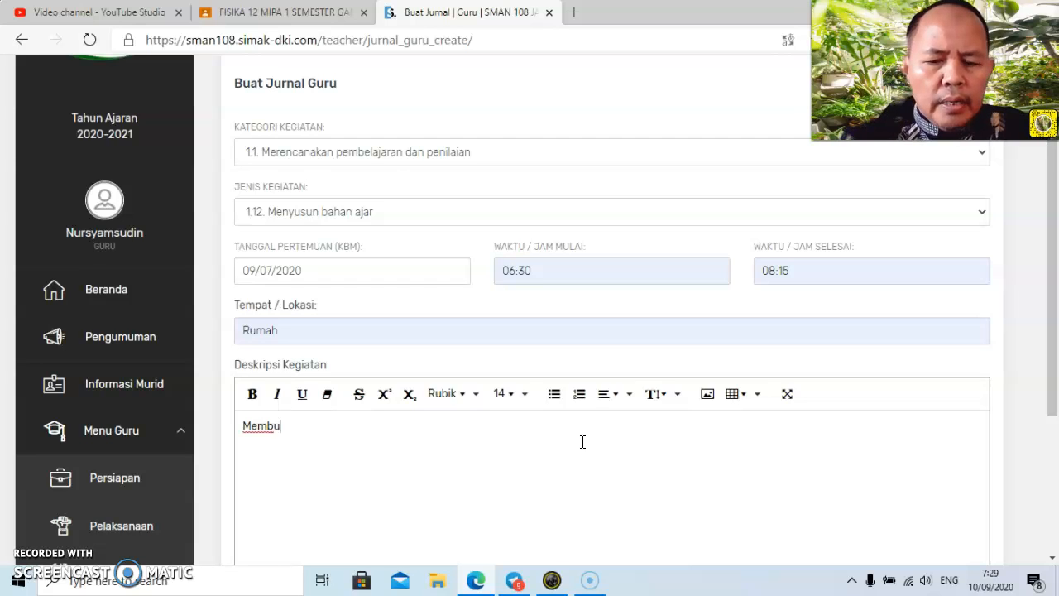
type("at bahan")
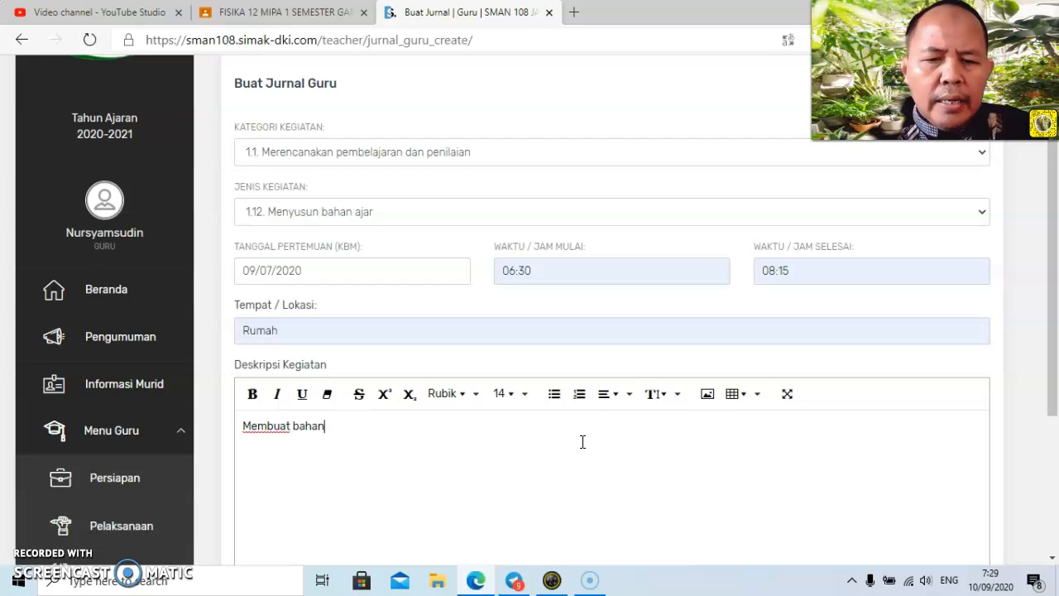
type(" papa")
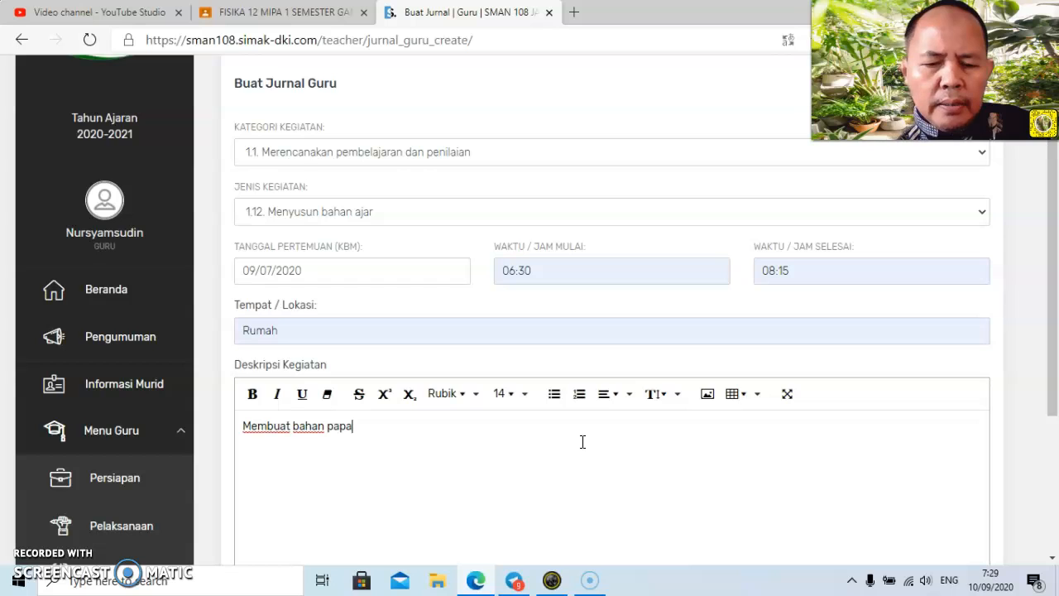
type("ran dan")
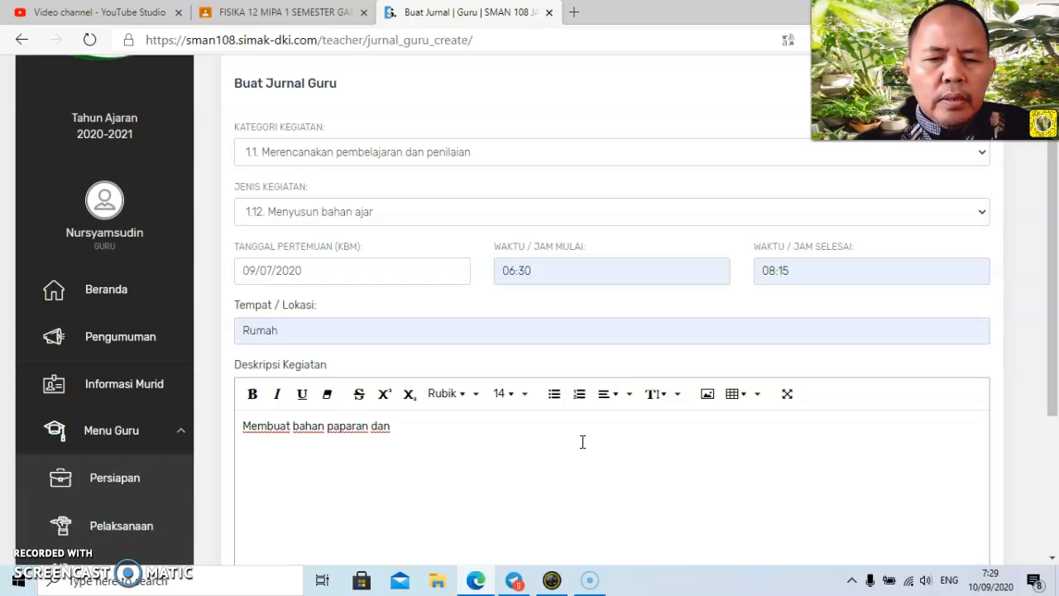
type(" le")
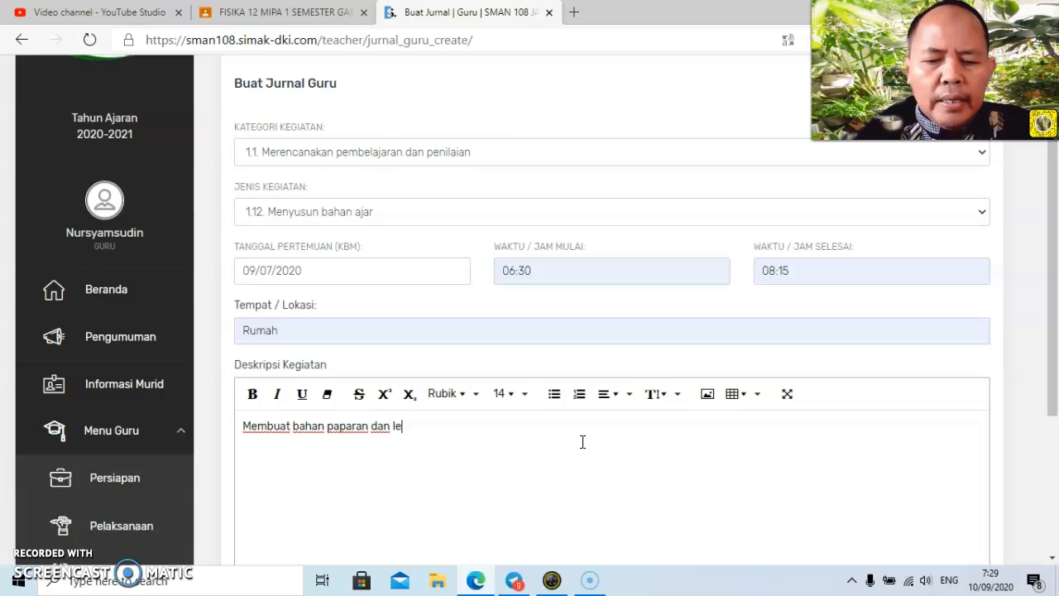
type("mbar kerj")
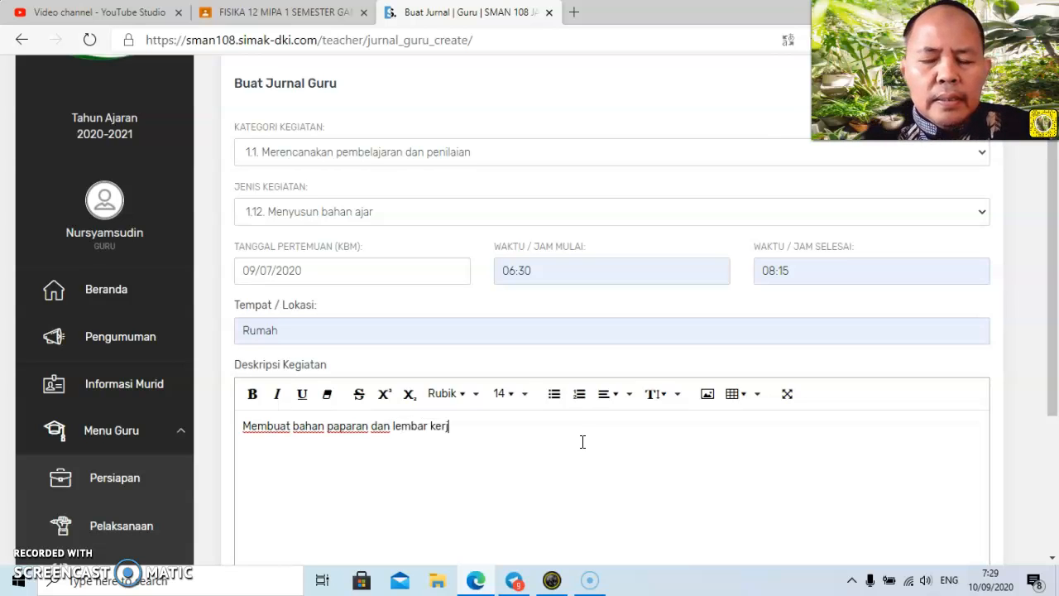
type("a untuk ")
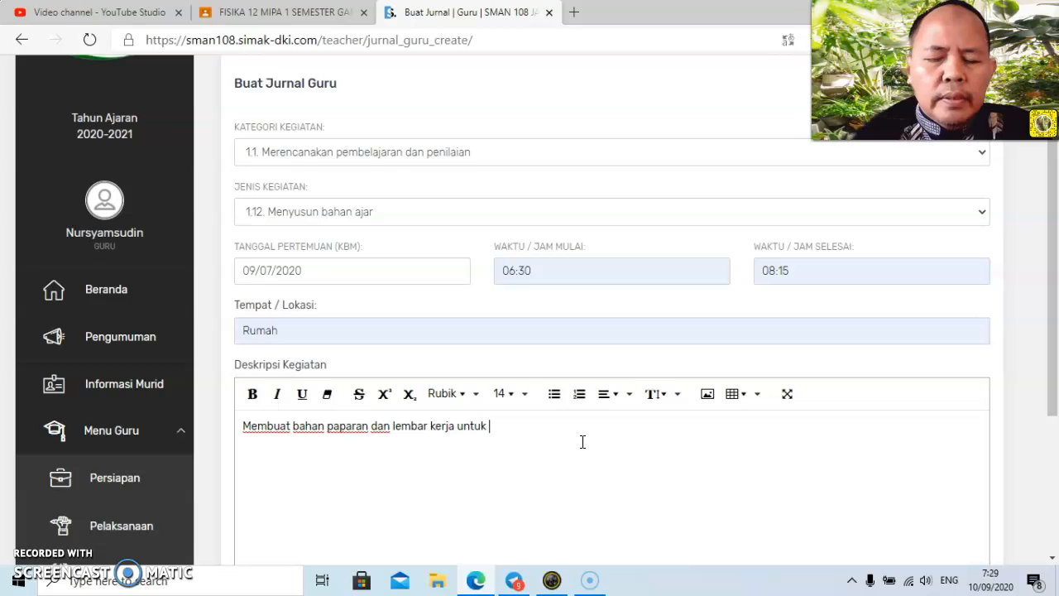
type("kelas 10 ")
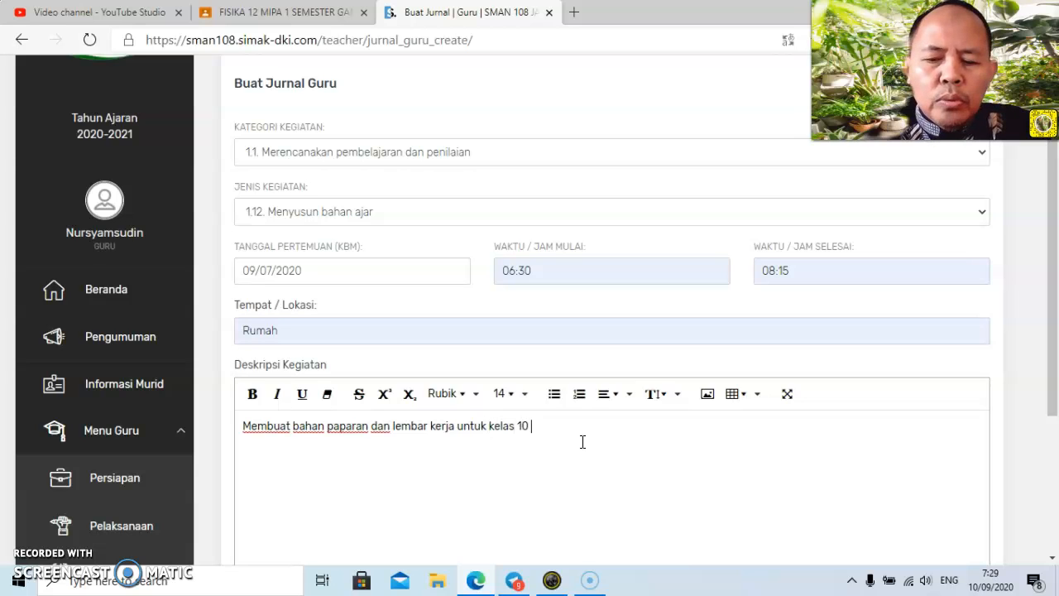
type("MIPA 1")
type(" dan ")
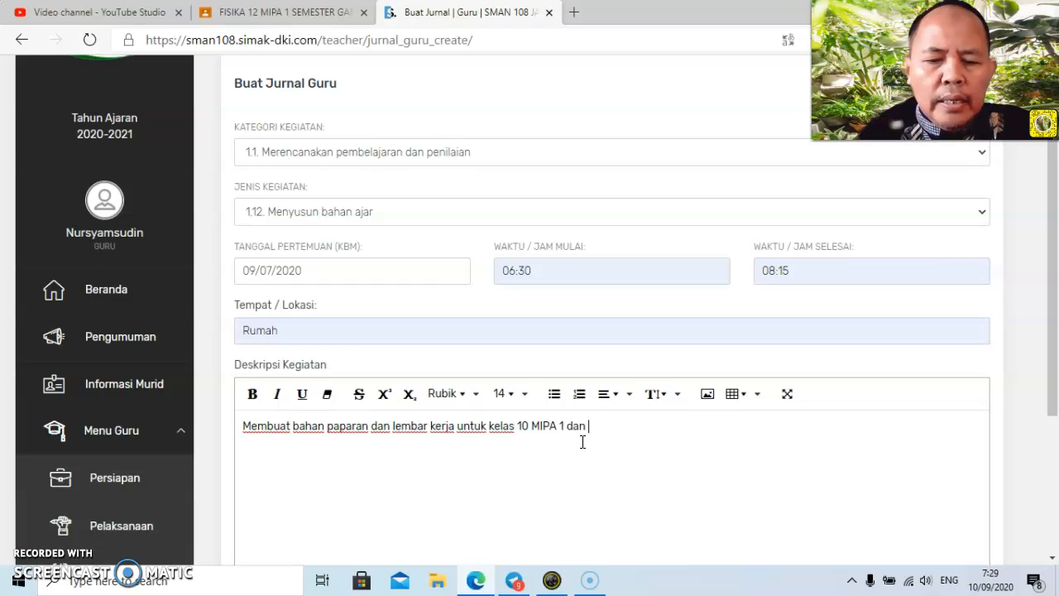
type("MIPA")
key("BackSpace")
key("BackSpace")
key("BackSpace")
key("BackSpace")
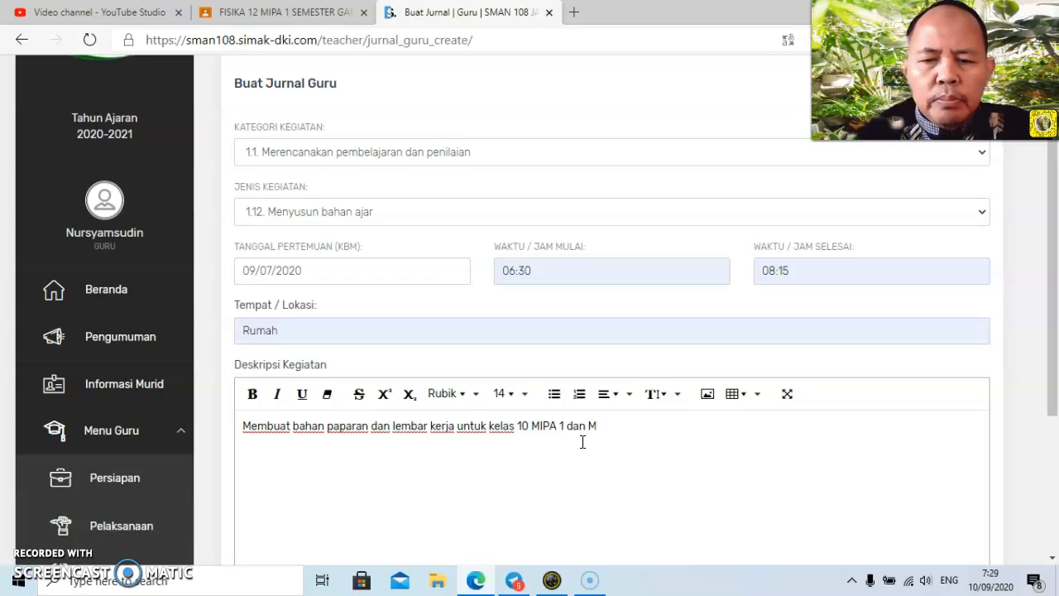
type("10 MIPA")
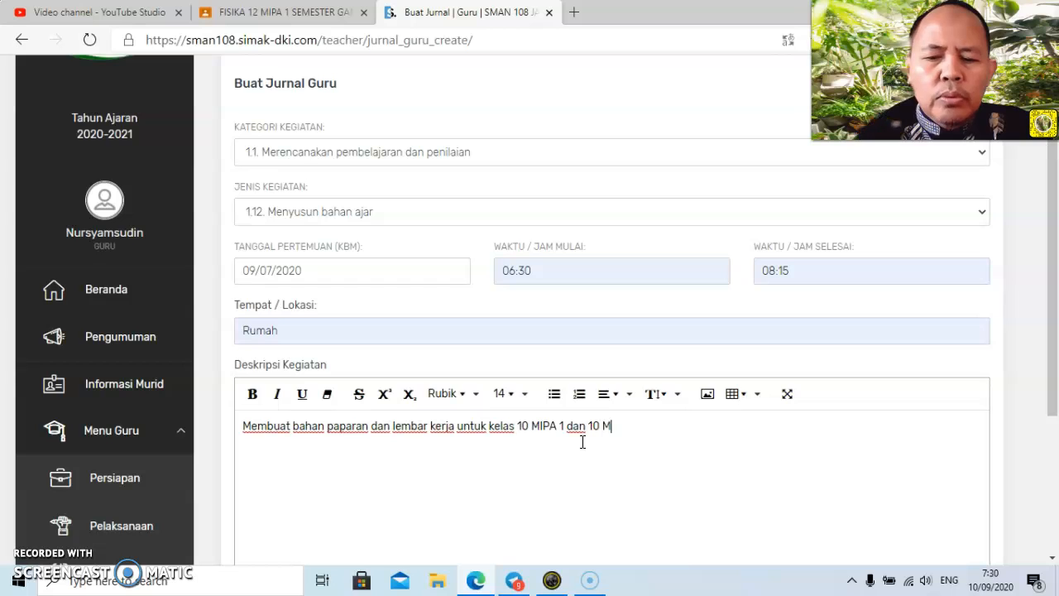
type(" 2.")
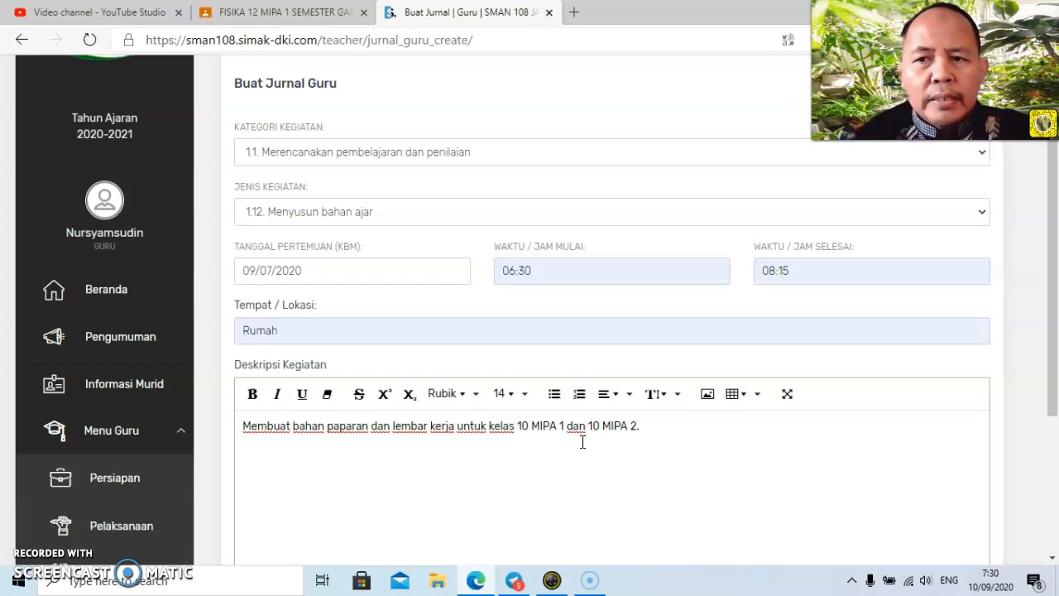
Add a second line to Deskripsi Kegiatan: "Menyampaikan informasi awal untuk kegiatan belajar siswa melaluigoogle classroom".
type("Meny")
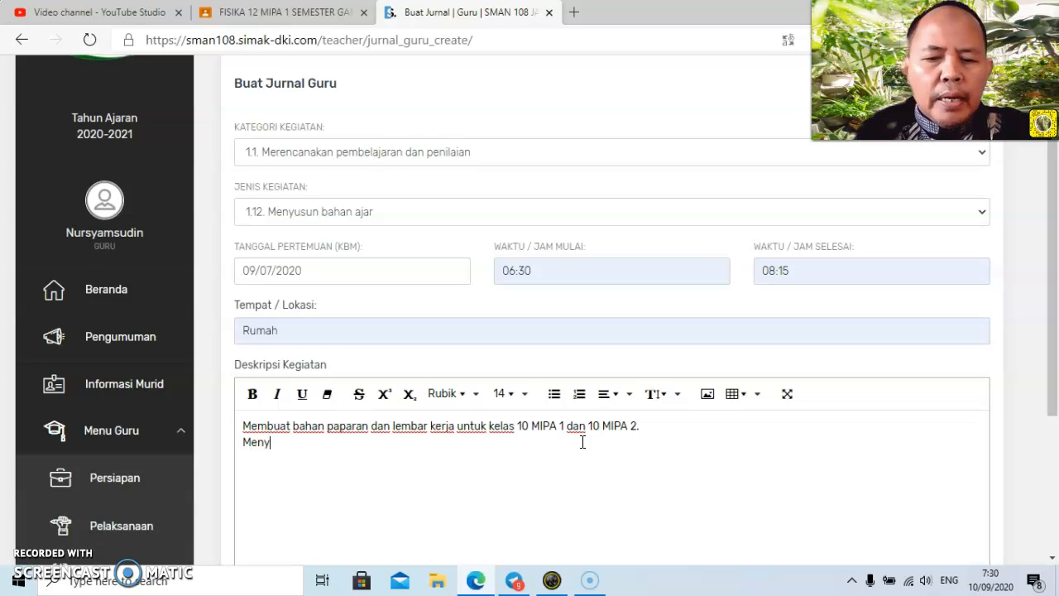
type("ampaikan i")
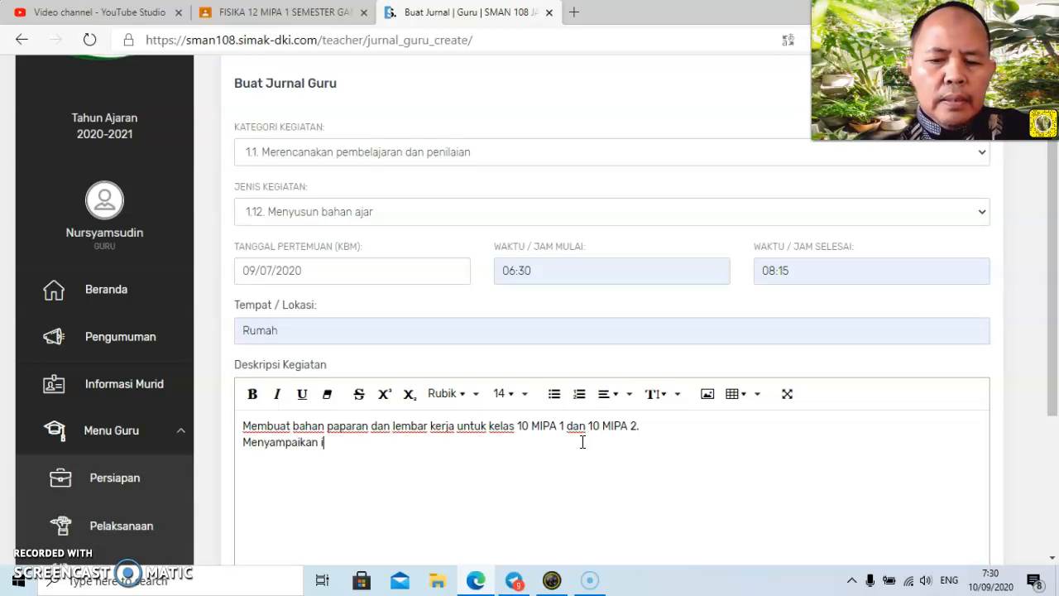
type("nformasi ")
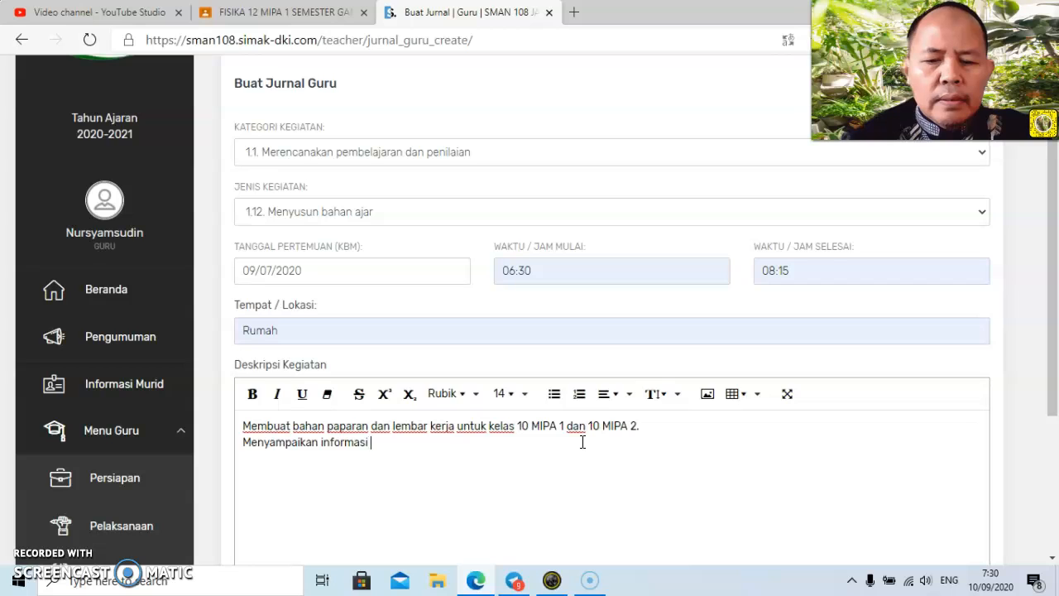
type("awal u")
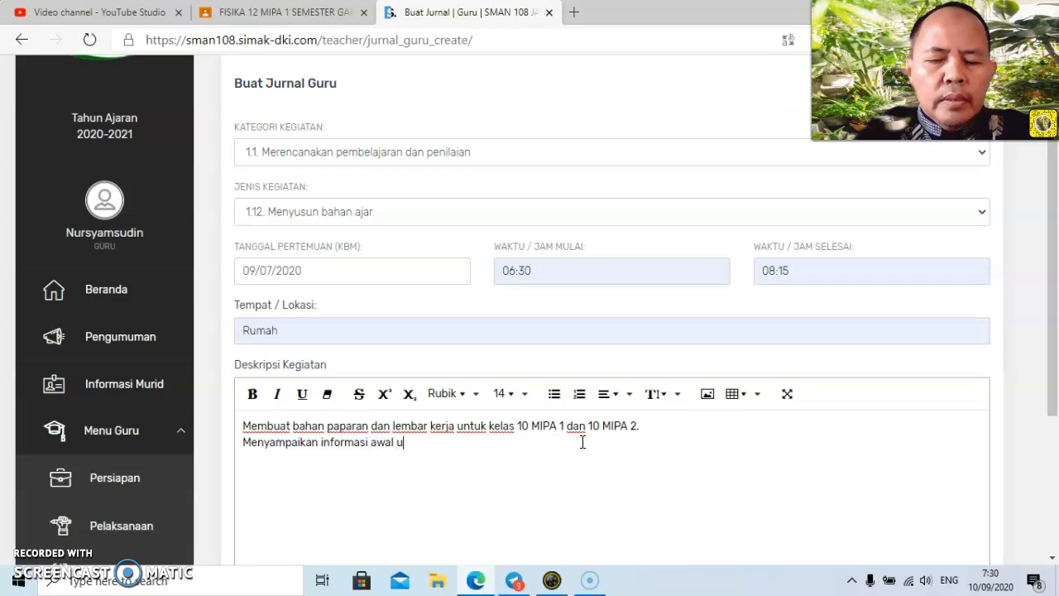
type("ntuk kegia")
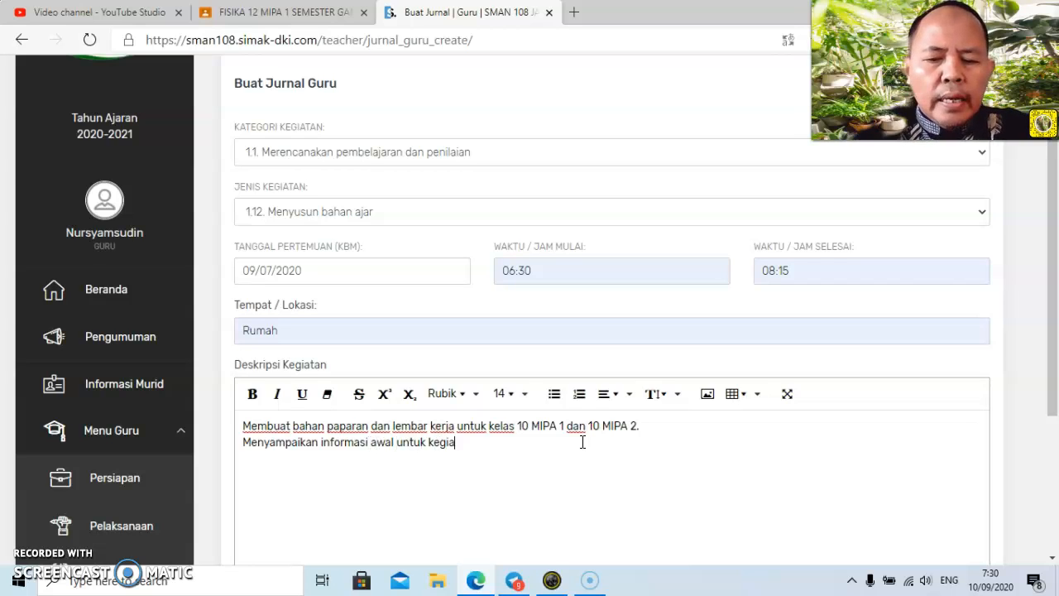
type("tan belajar siswa")
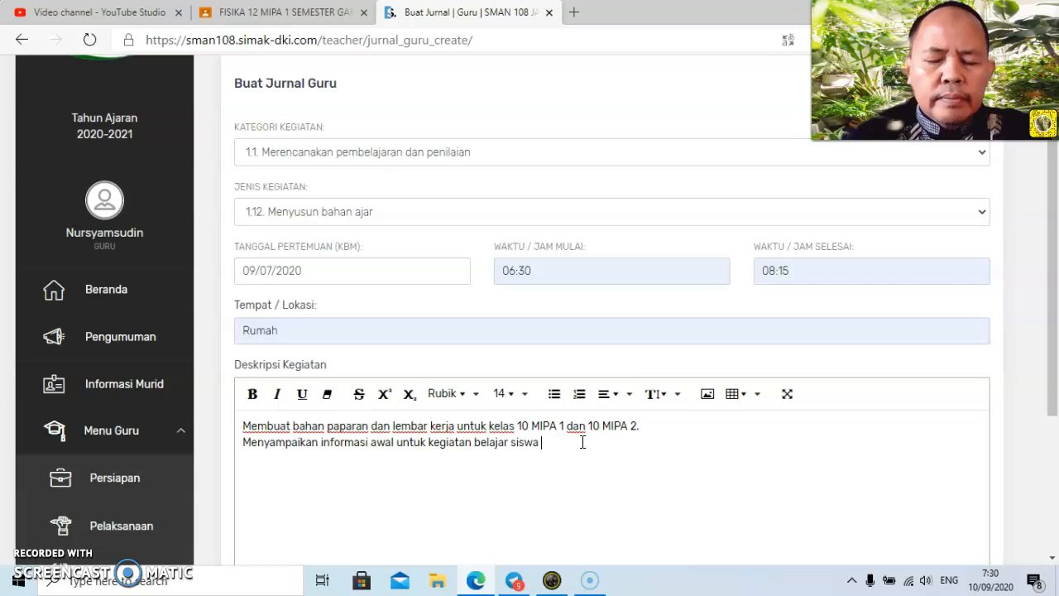
type(" melalui")
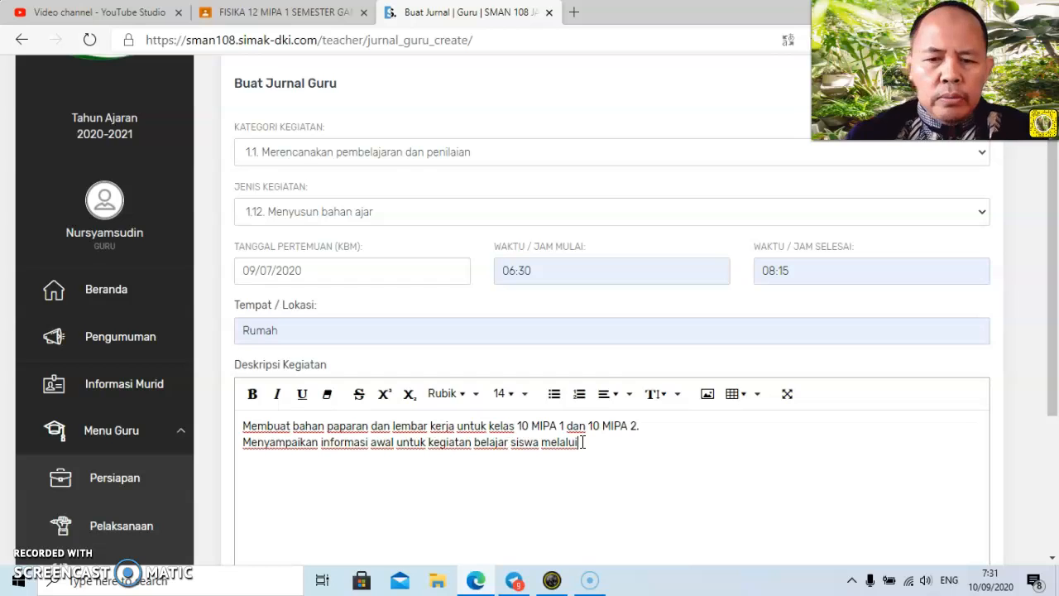
type("google classroom")
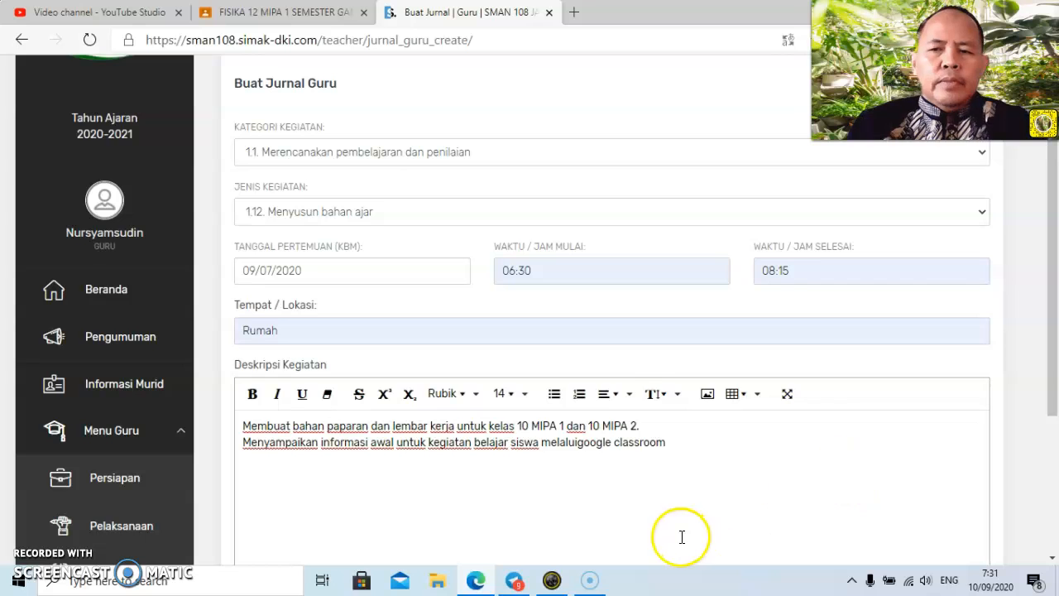
Submit the journal entry without an attached file and review it in the Jurnal Guru list.
left_click_drag(1054, 322, 1053, 408)
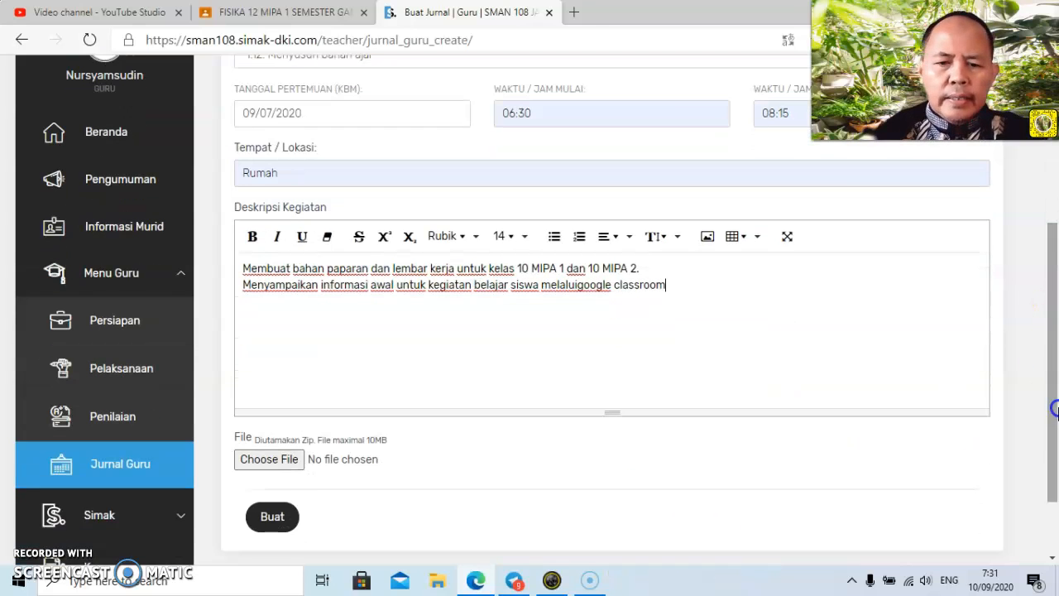
left_click(274, 525)
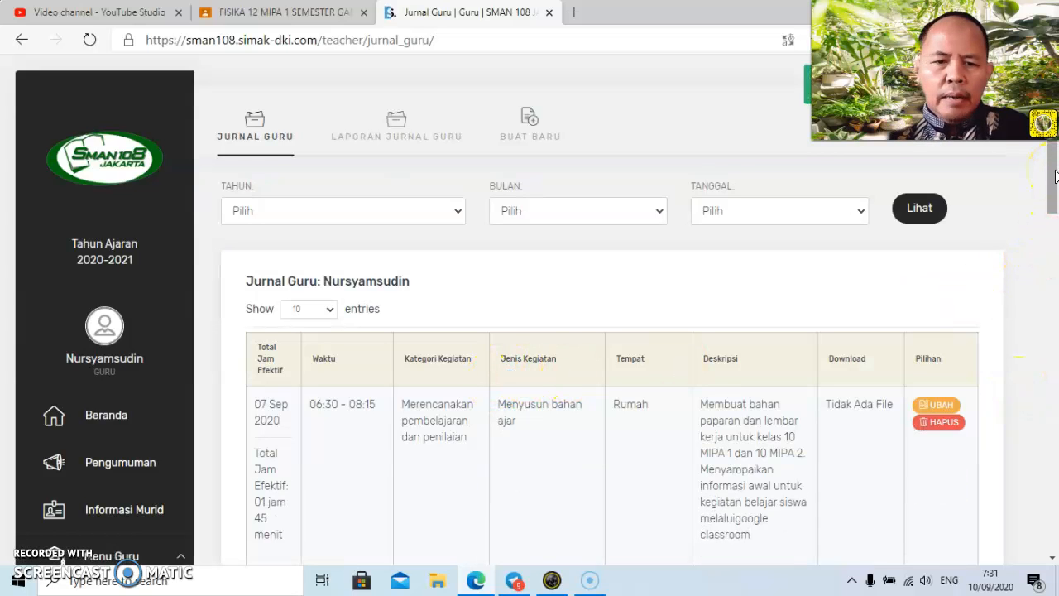
left_click_drag(1055, 176, 1054, 224)
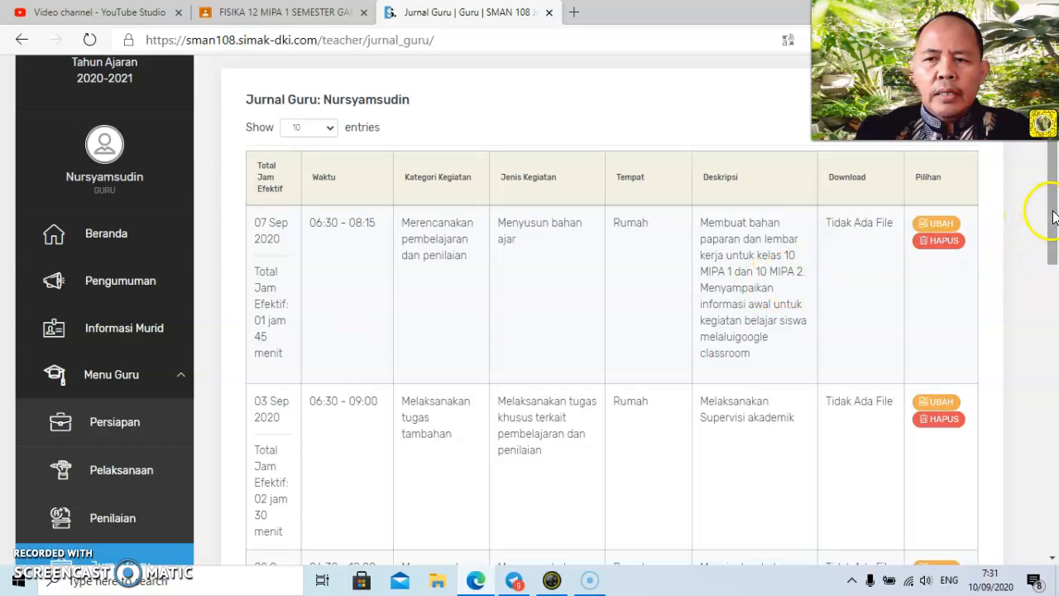
left_click_drag(1053, 211, 1057, 173)
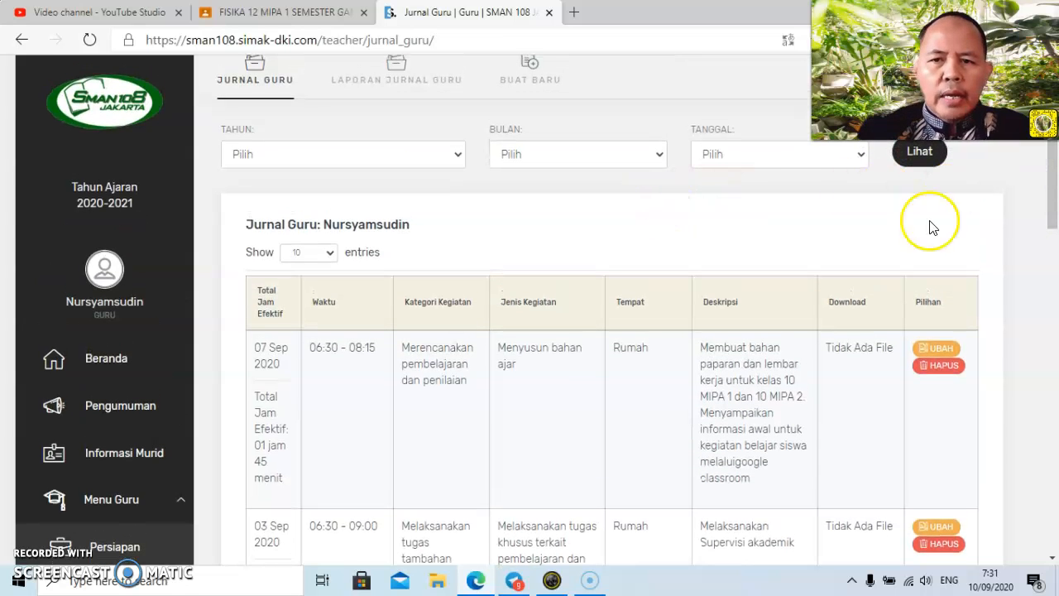
scroll(1054, 234, "up", 1)
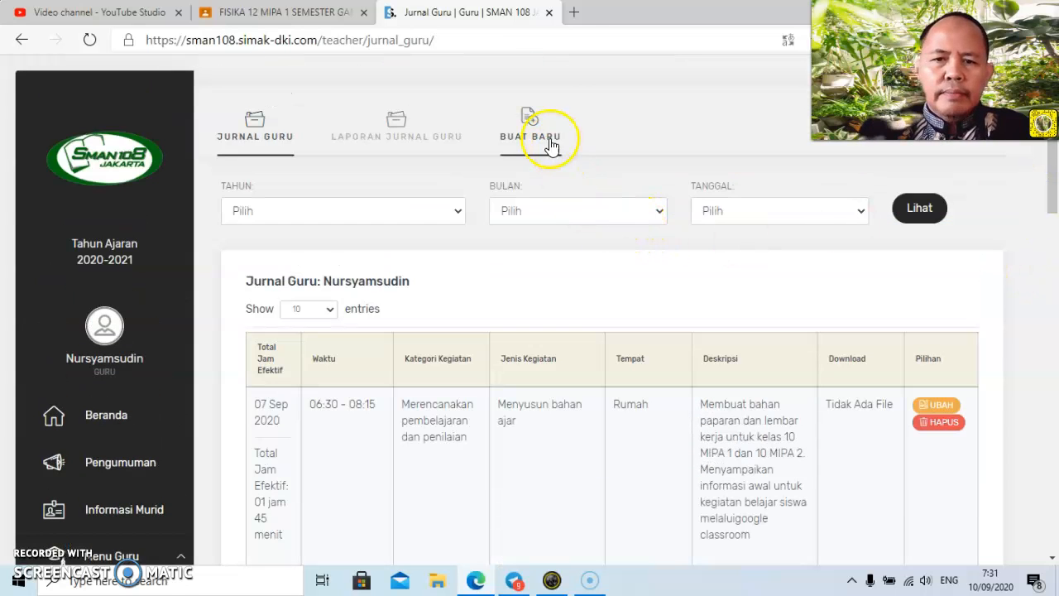
Start a new journal entry with category "1.2. Melaksanakan pembelajaran atau pembimbingan" and activity type "1.22. Melaksanakan pembelajaran di luar kelas".
left_click(534, 122)
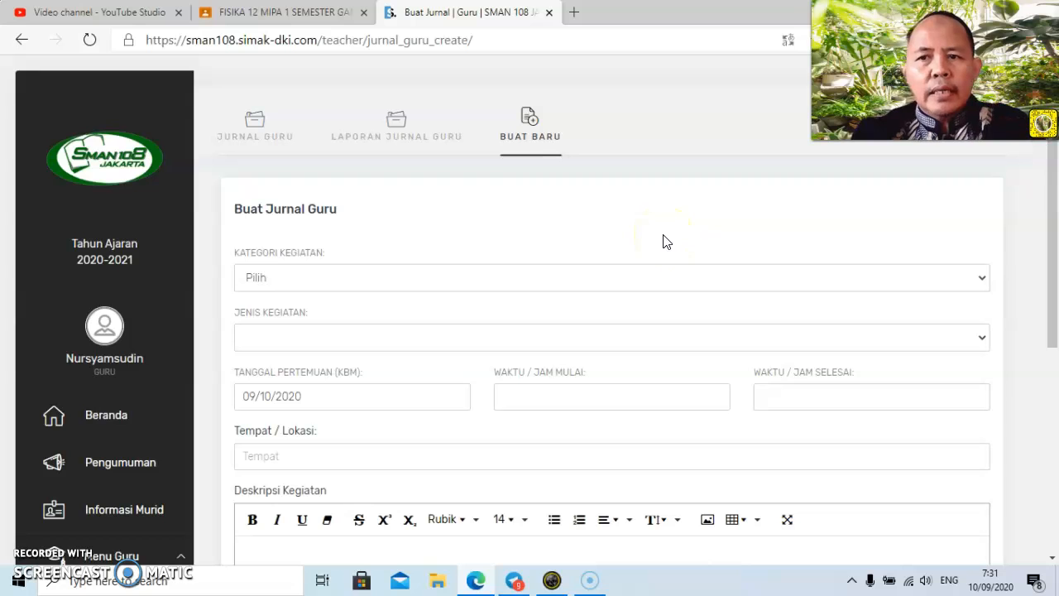
left_click(680, 278)
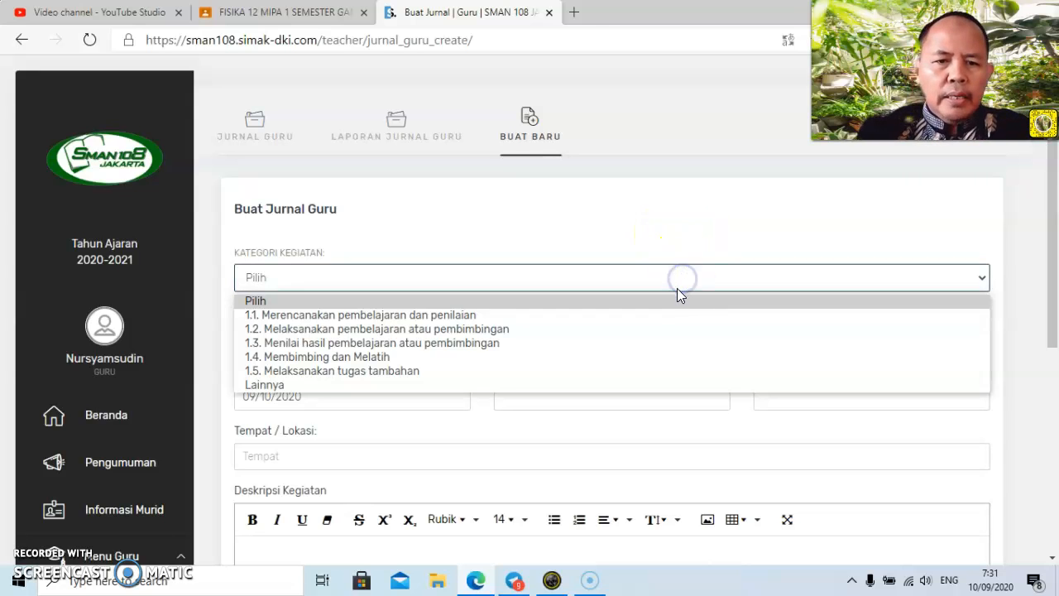
left_click(650, 330)
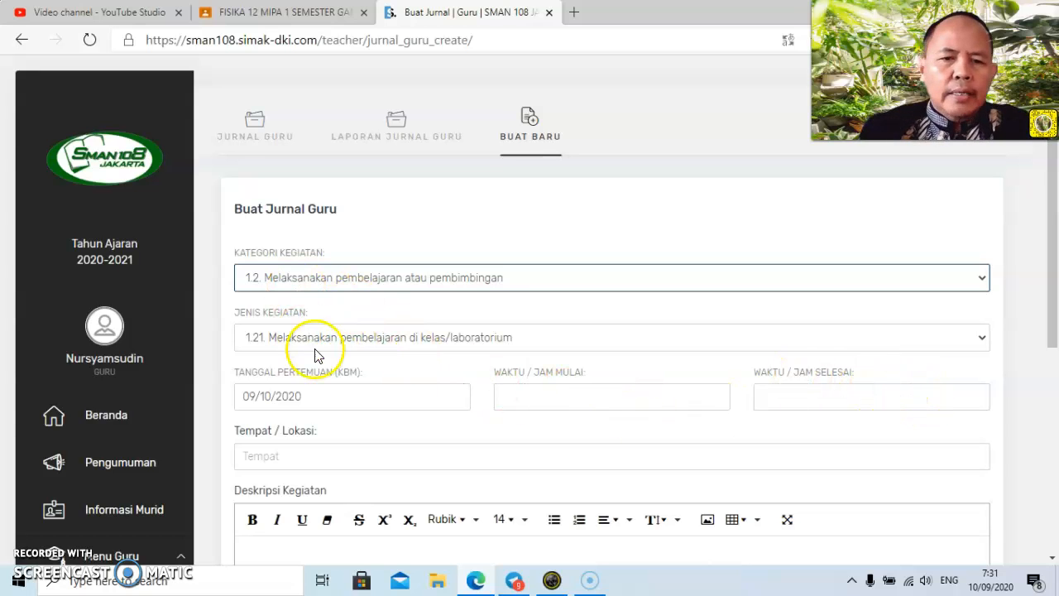
left_click(981, 341)
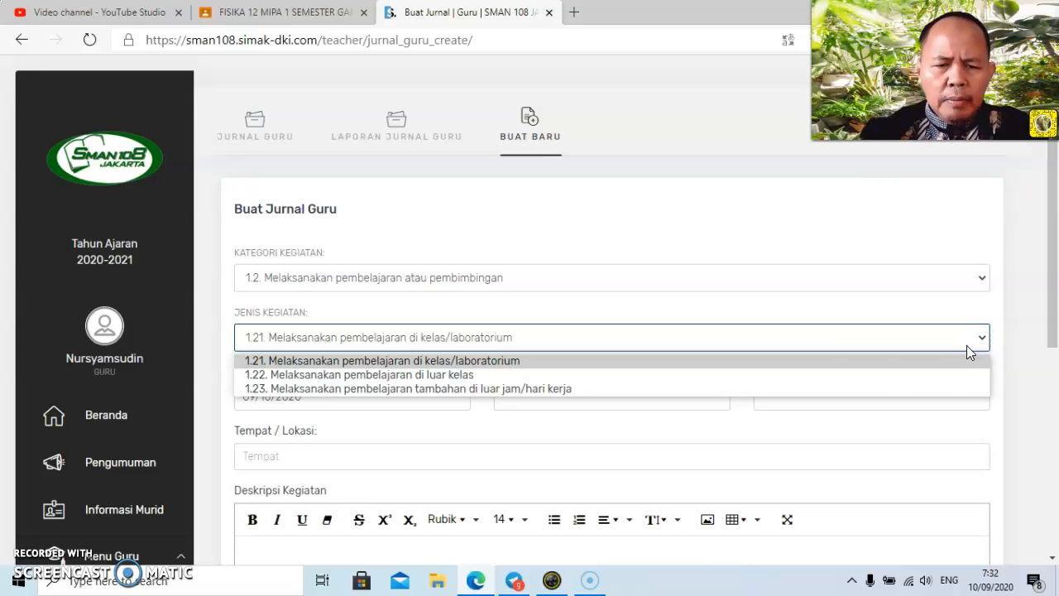
left_click(613, 376)
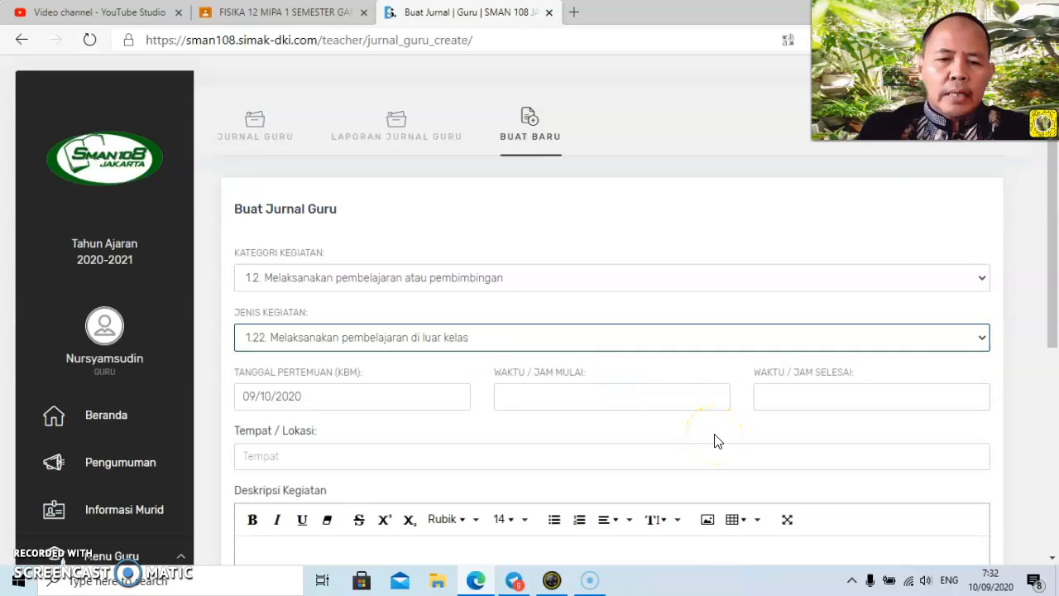
Set the journal entry's meeting date to 09/07/2020, with start time 08:15 and end time 10:00.
left_click(663, 454)
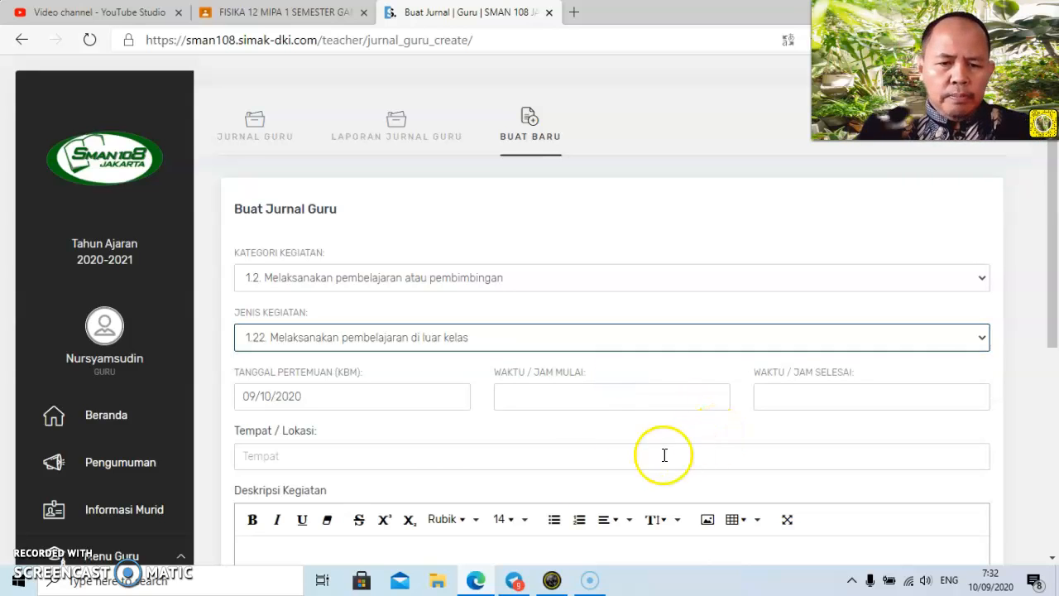
left_click(339, 397)
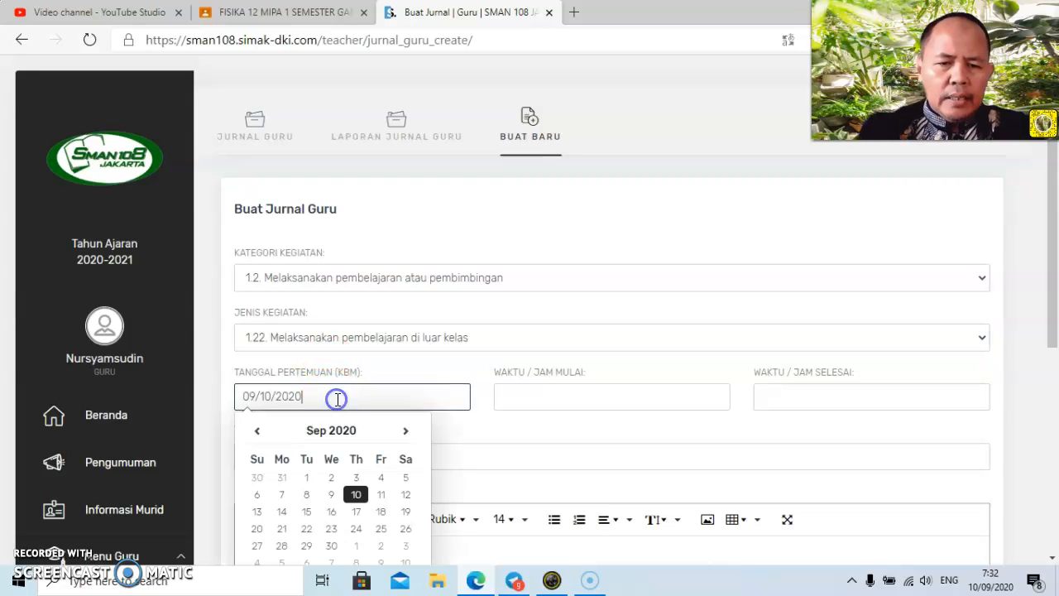
left_click(282, 497)
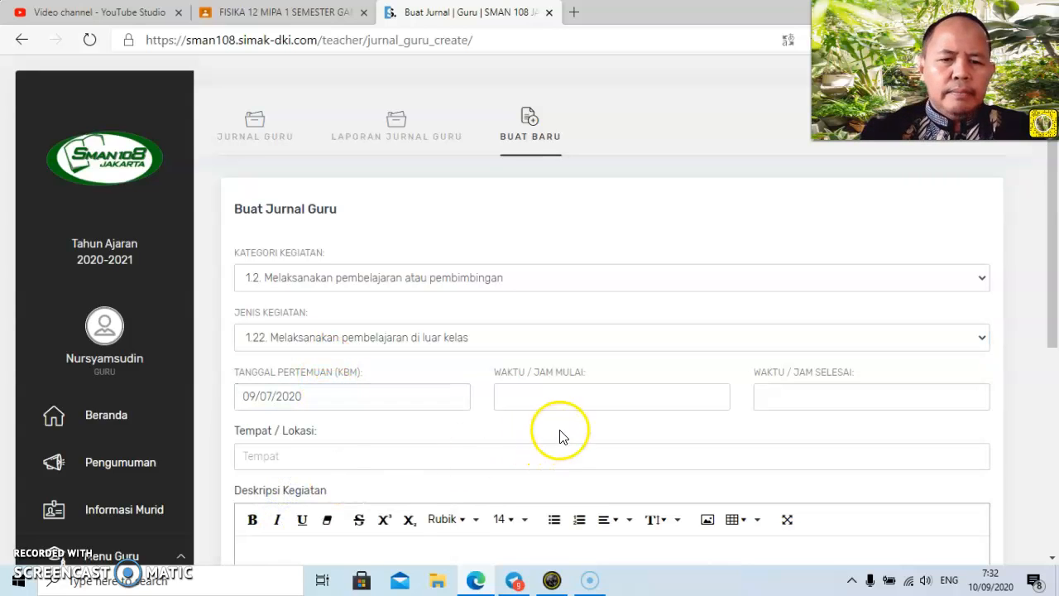
left_click(540, 395)
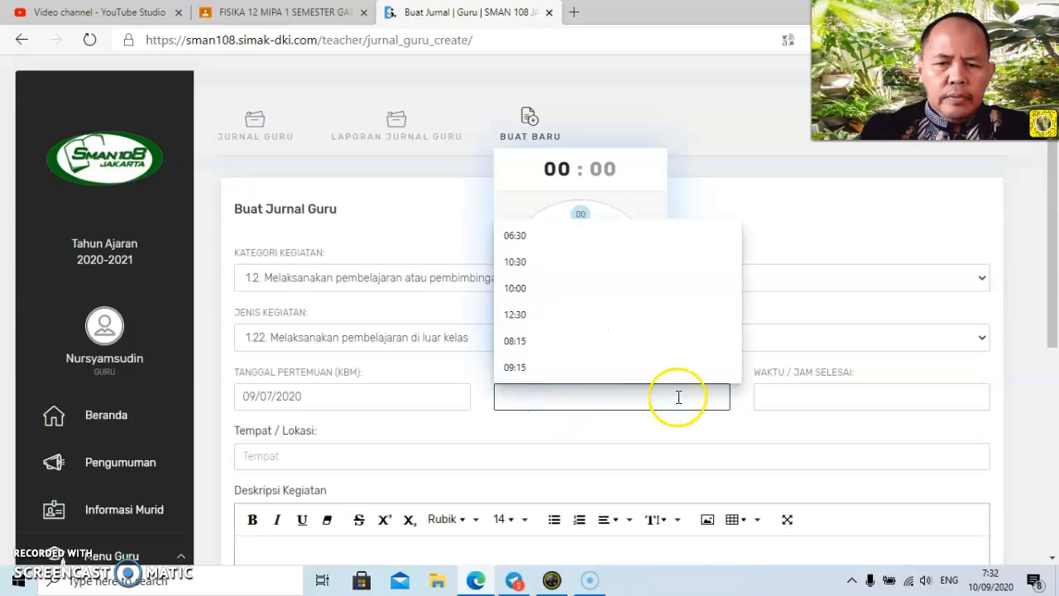
left_click(529, 341)
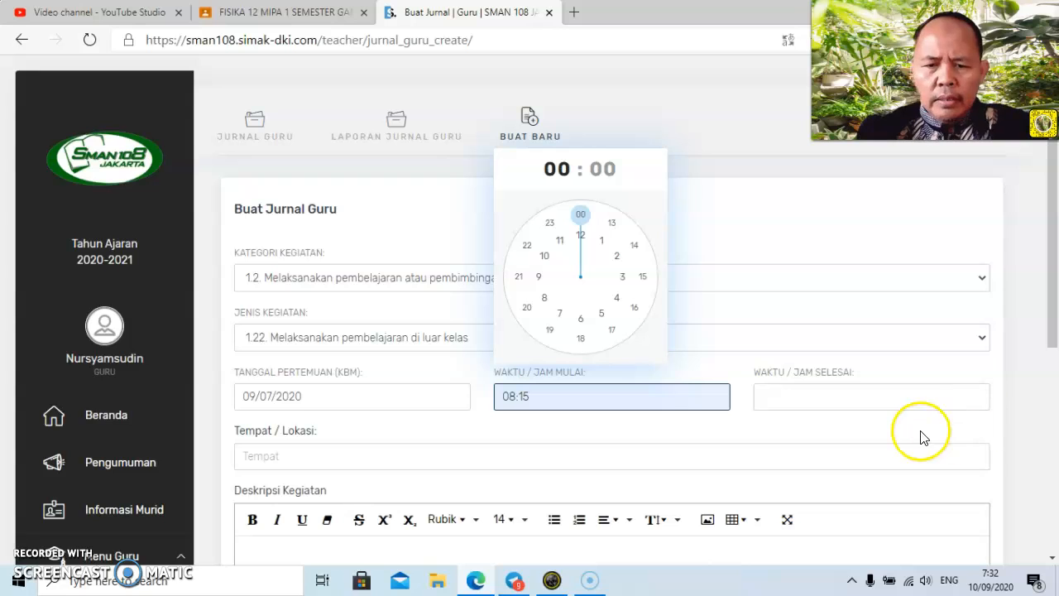
left_click(872, 397)
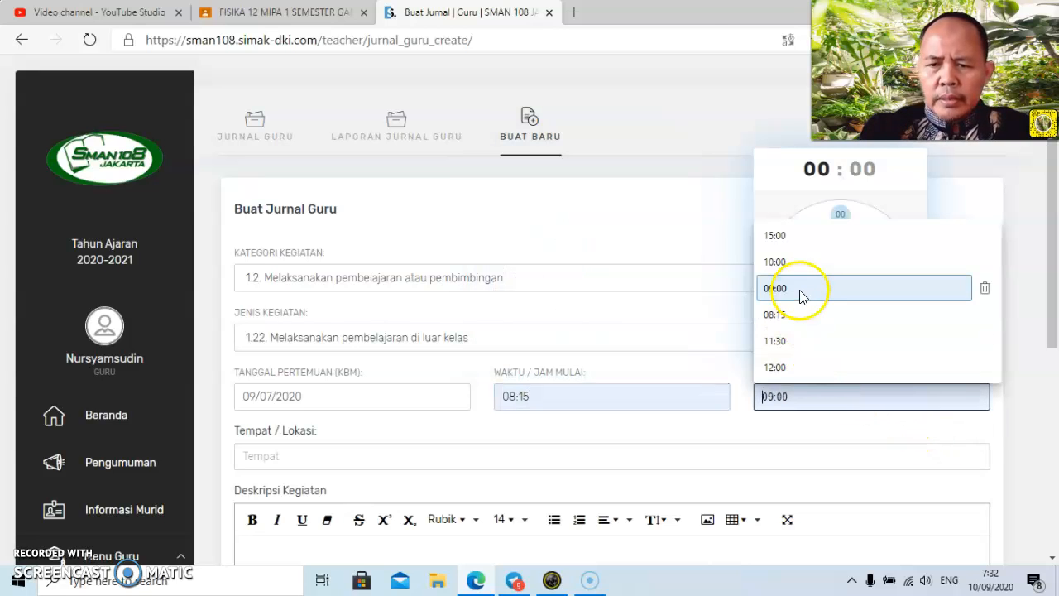
left_click(800, 263)
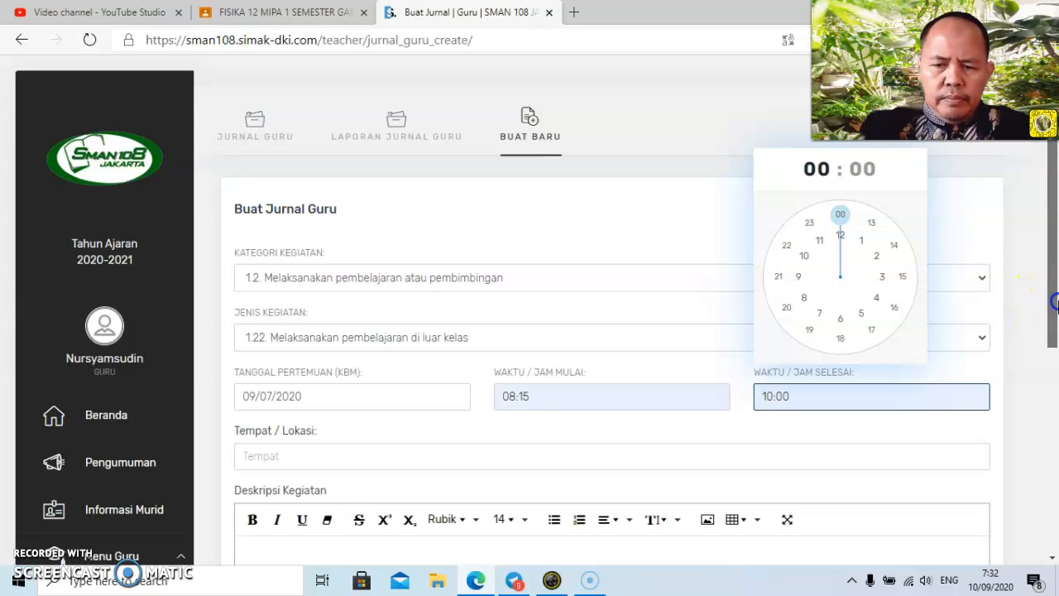
Fill in Rumah as the journal entry's Tempat / Lokasi.
scroll(1048, 298, "down", 1)
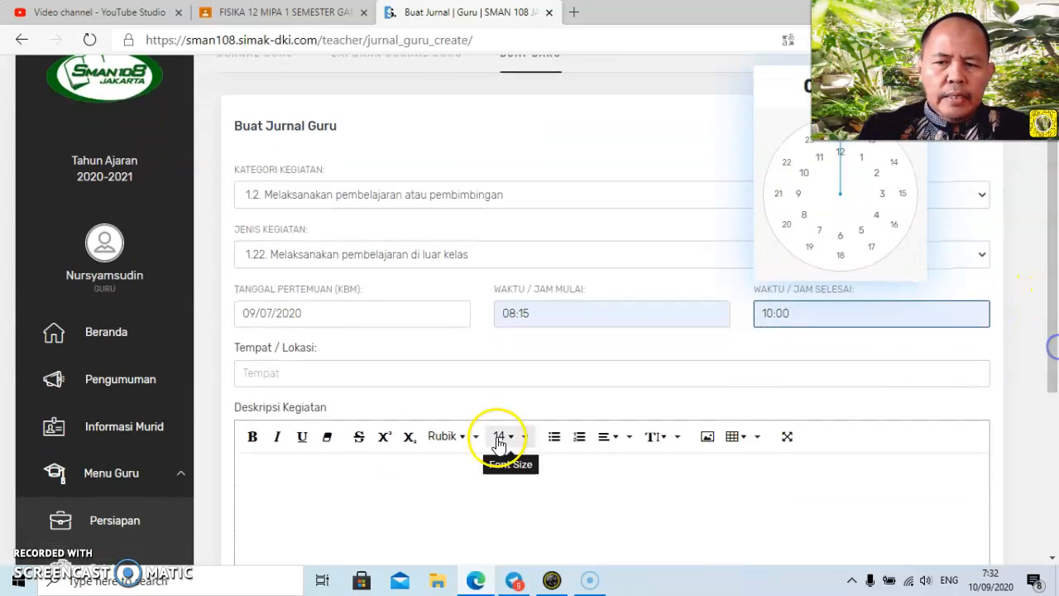
left_click(425, 374)
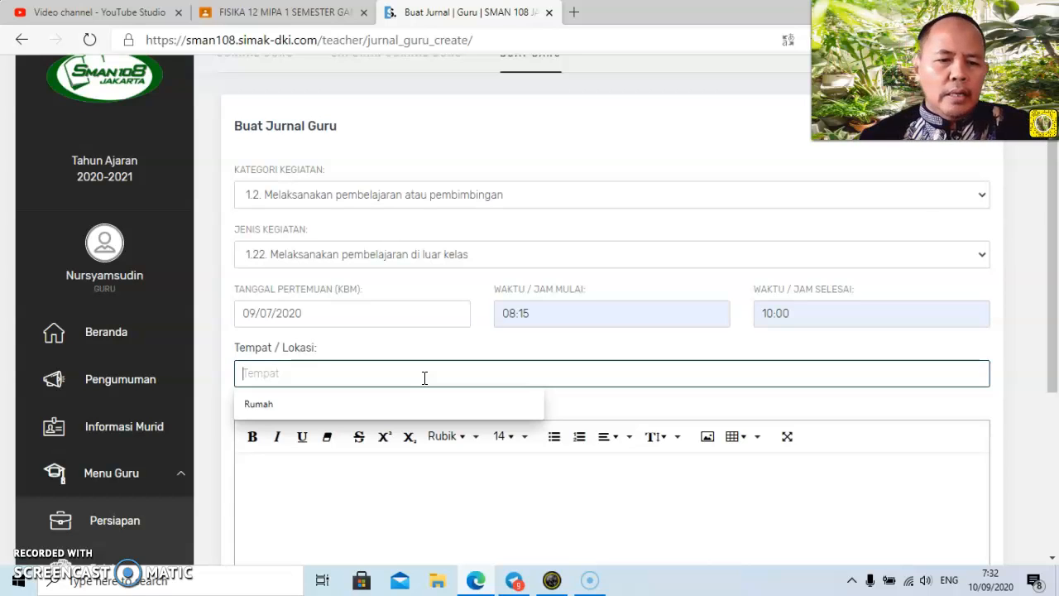
left_click(425, 398)
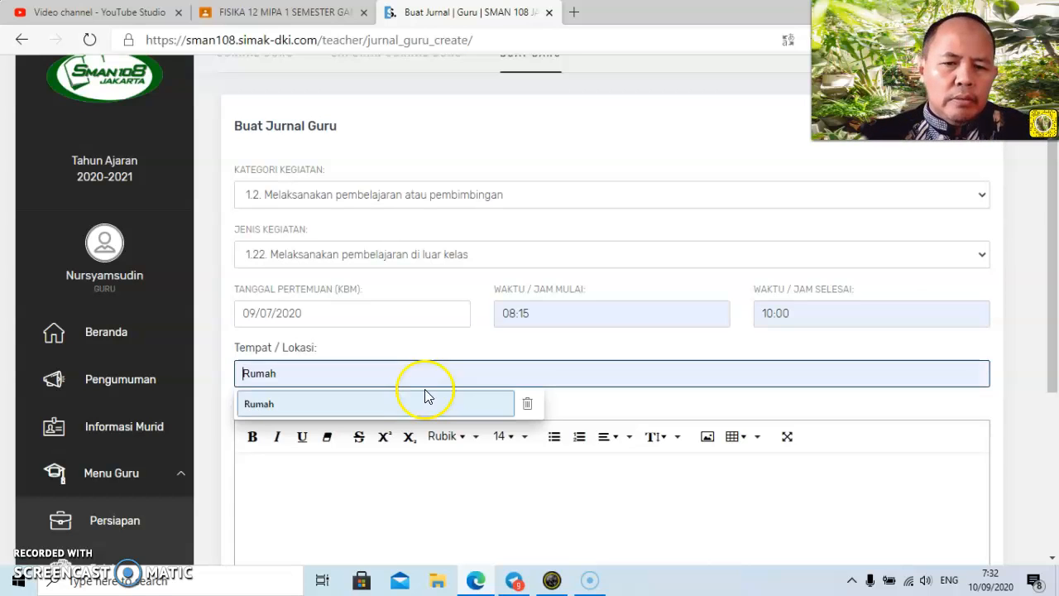
Set Deskripsi Kegiatan to "Melaksanakan pembelajaran tatap muka jarak jauh melalui google meet Kelas 10 MIPA 1 dan MIPA 2, terkait menjumlah vektor".
left_click(377, 478)
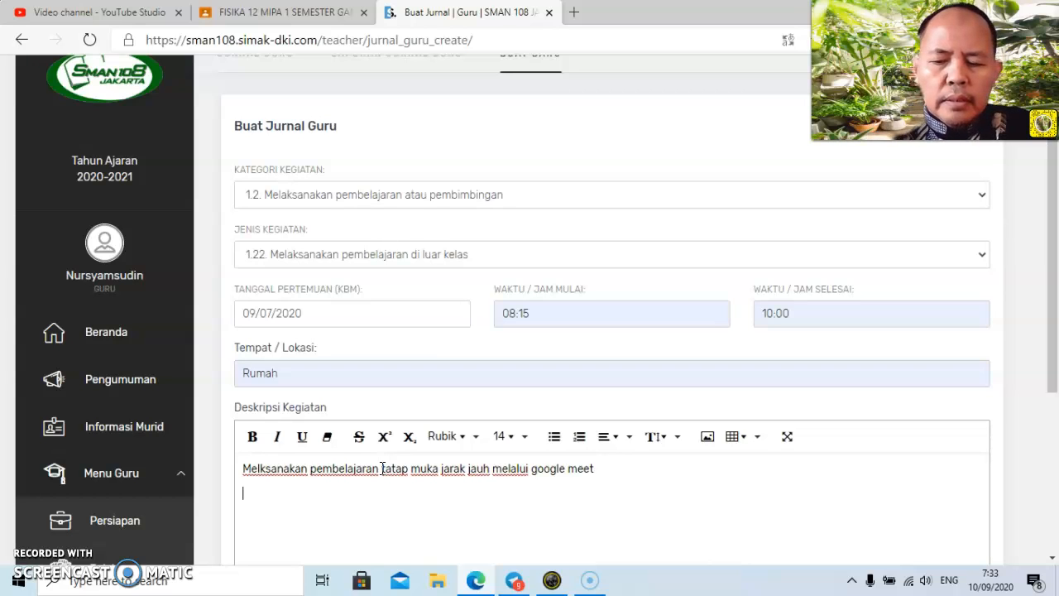
left_click(259, 469)
type("a")
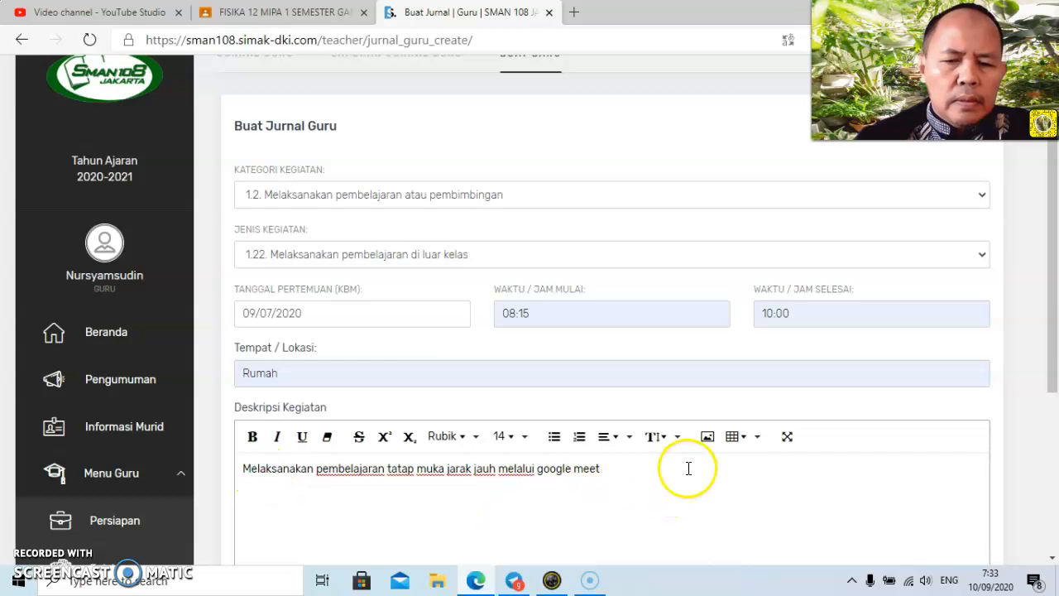
left_click(660, 467)
type("K")
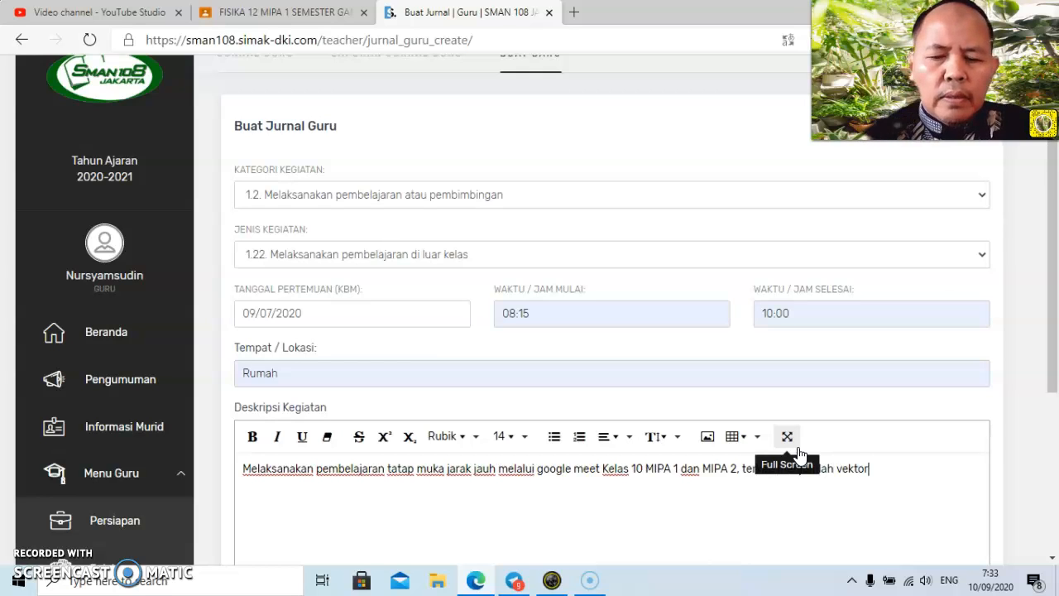
Submit the 08:15–10:00 journal entry without an attachment and review it in the Jurnal Guru list.
left_click_drag(1051, 276, 1036, 395)
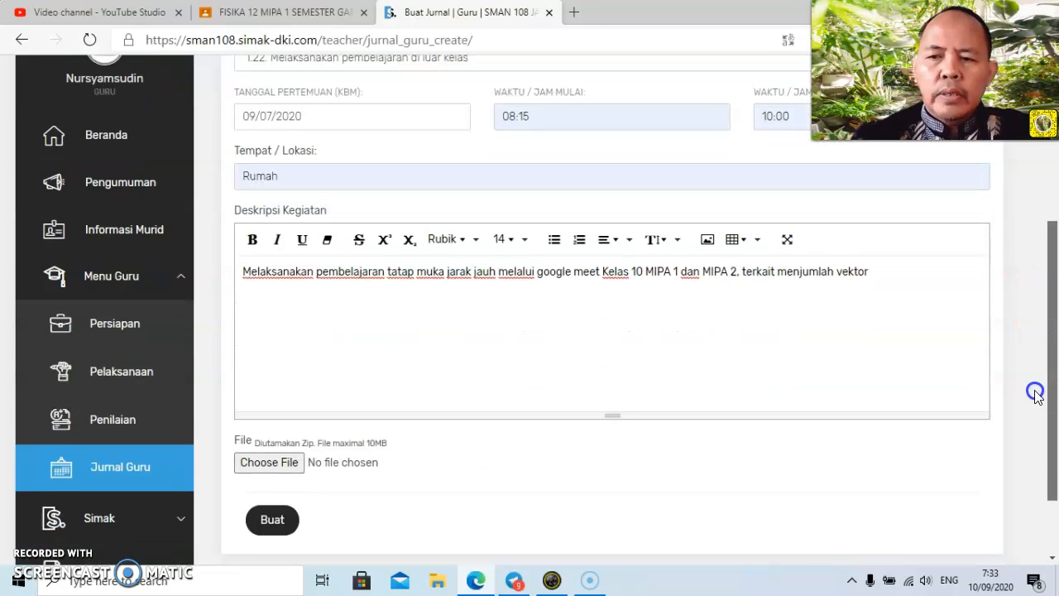
left_click(277, 518)
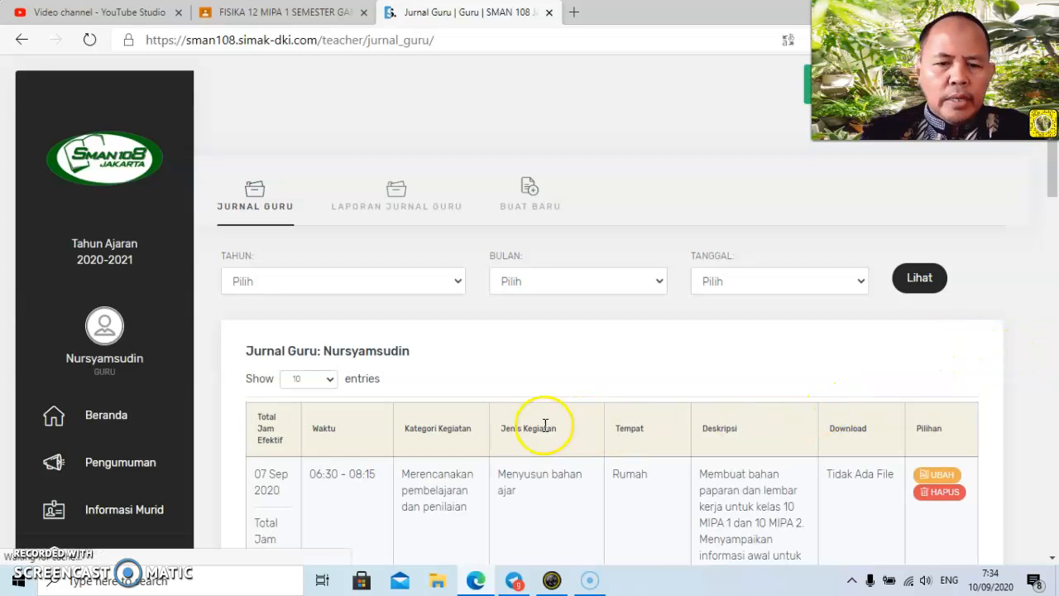
left_click_drag(1047, 154, 1055, 225)
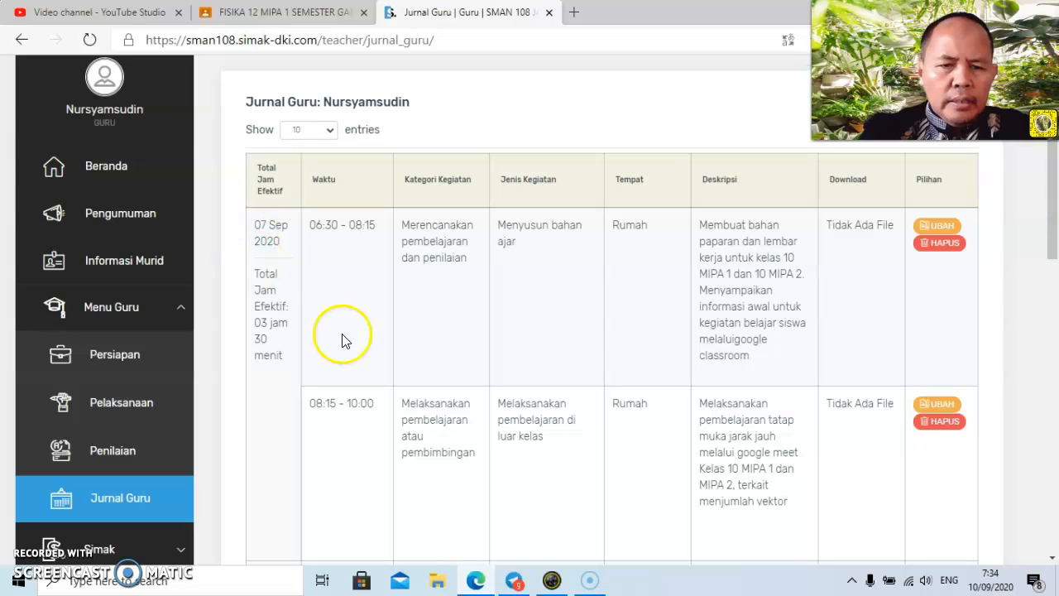
left_click_drag(1040, 224, 1052, 180)
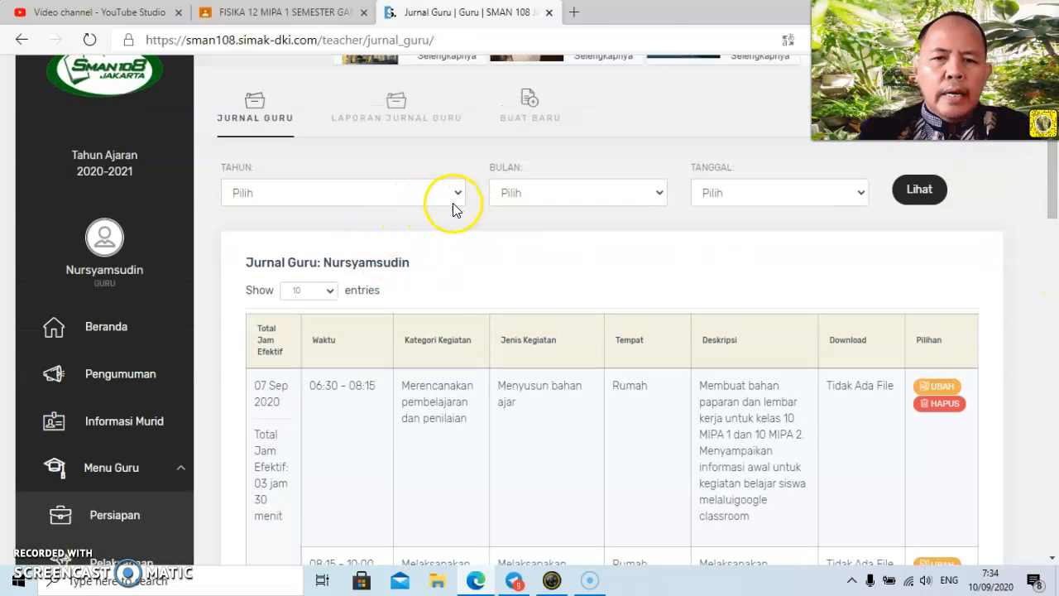
Start another journal entry with category "1.3. Menilai hasil pembelajaran atau pembimbingan", keeping activity type 1.31 (Menilai hasil belajar siswa oleh pendidik).
left_click(531, 104)
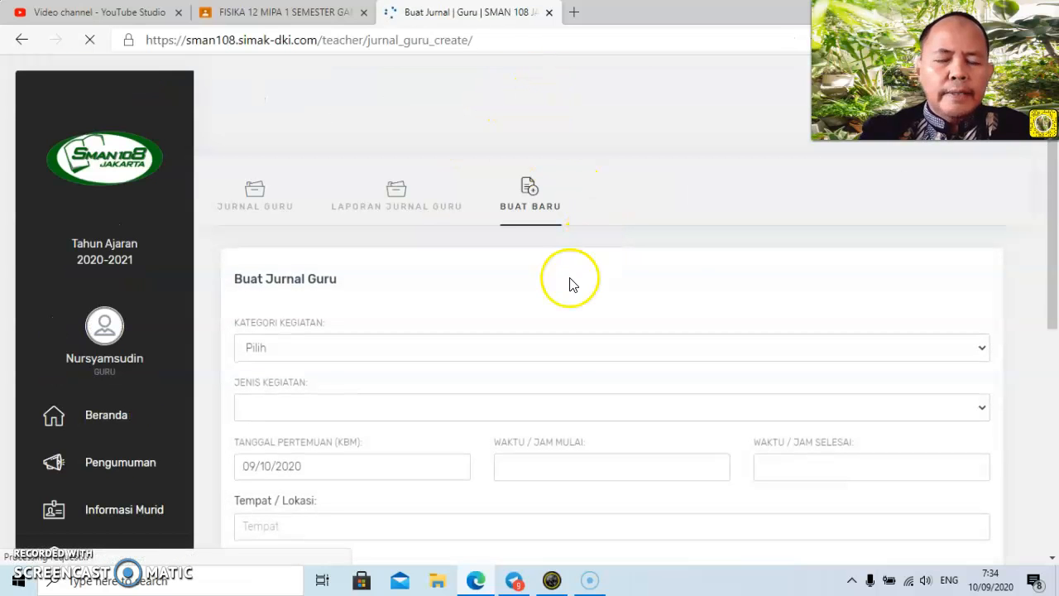
left_click(565, 356)
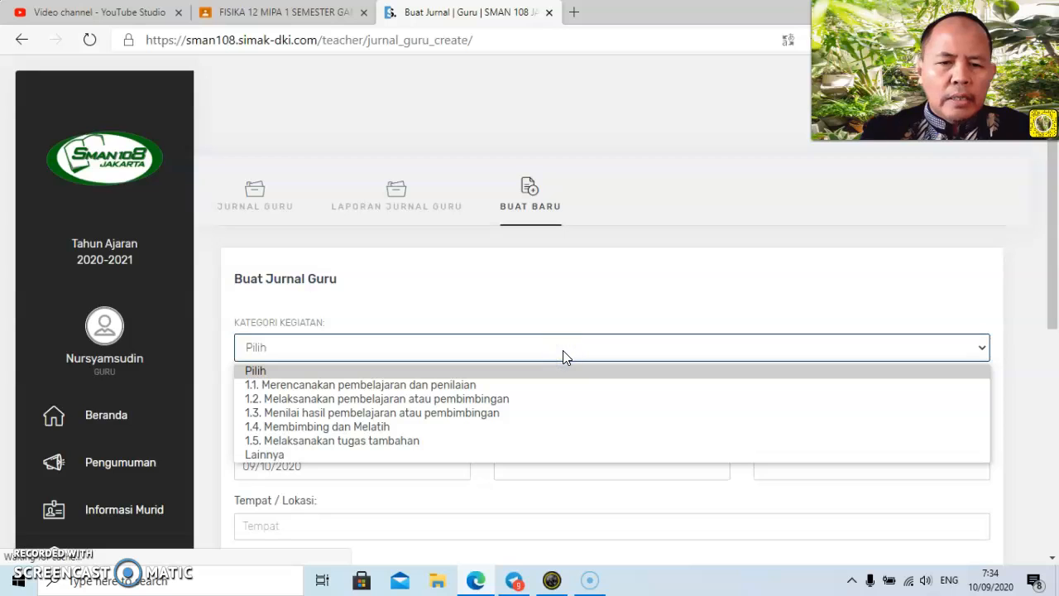
left_click(590, 414)
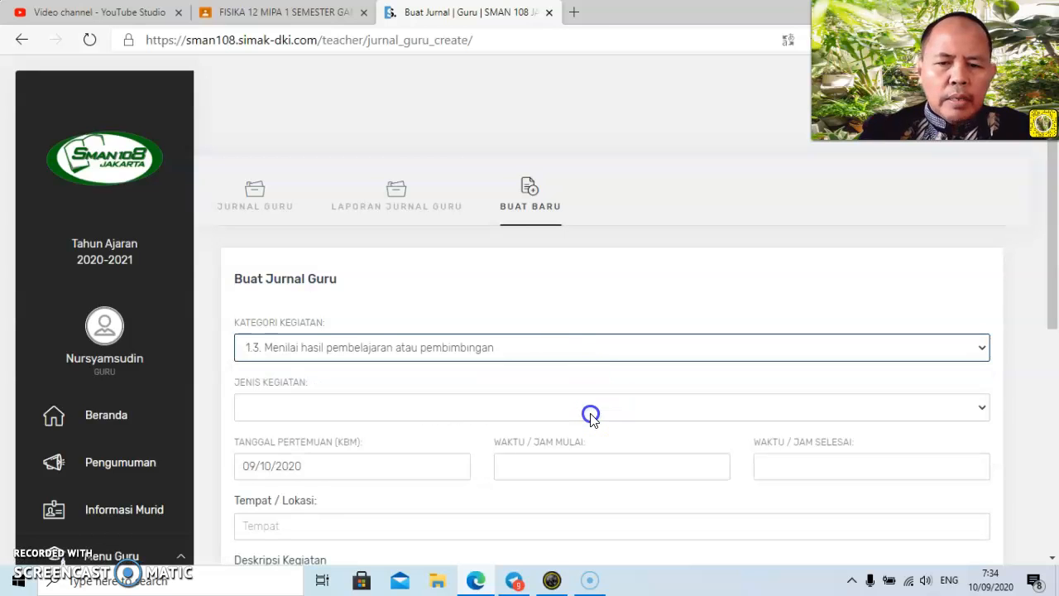
left_click_drag(1054, 209, 1054, 241)
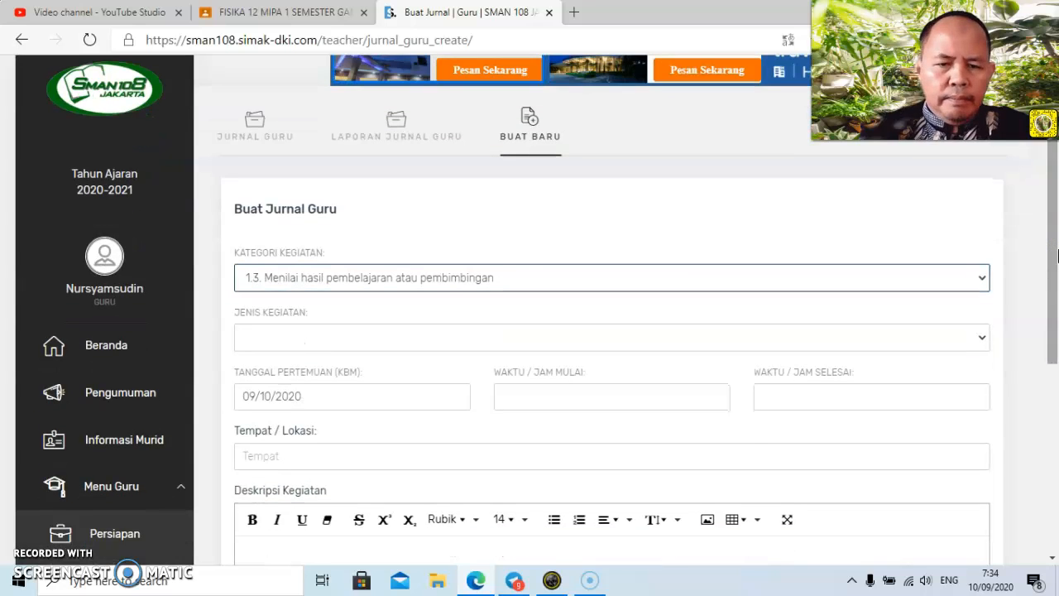
left_click(541, 331)
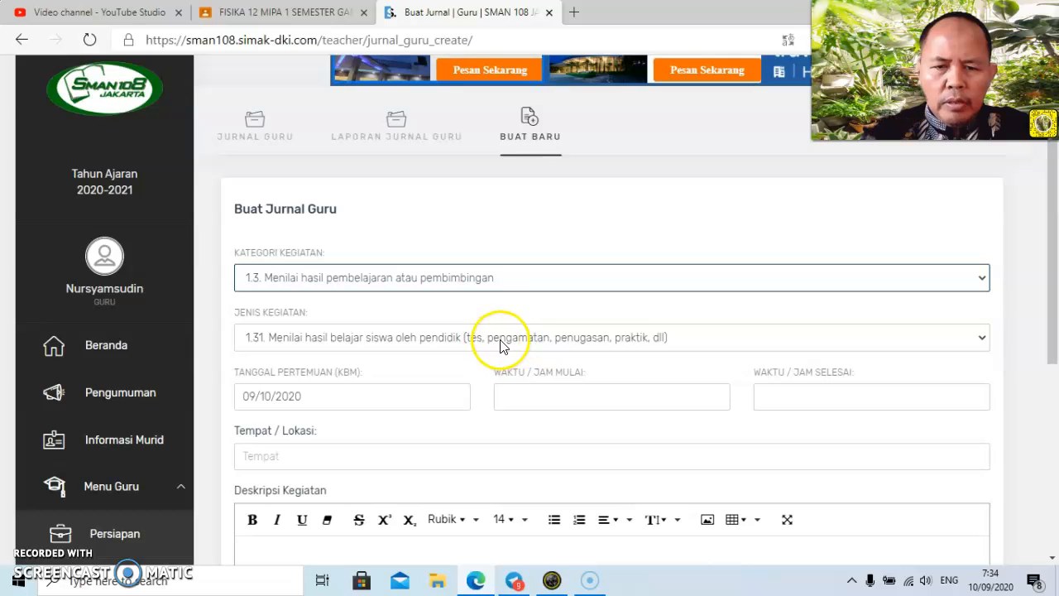
left_click_drag(1049, 297, 998, 333)
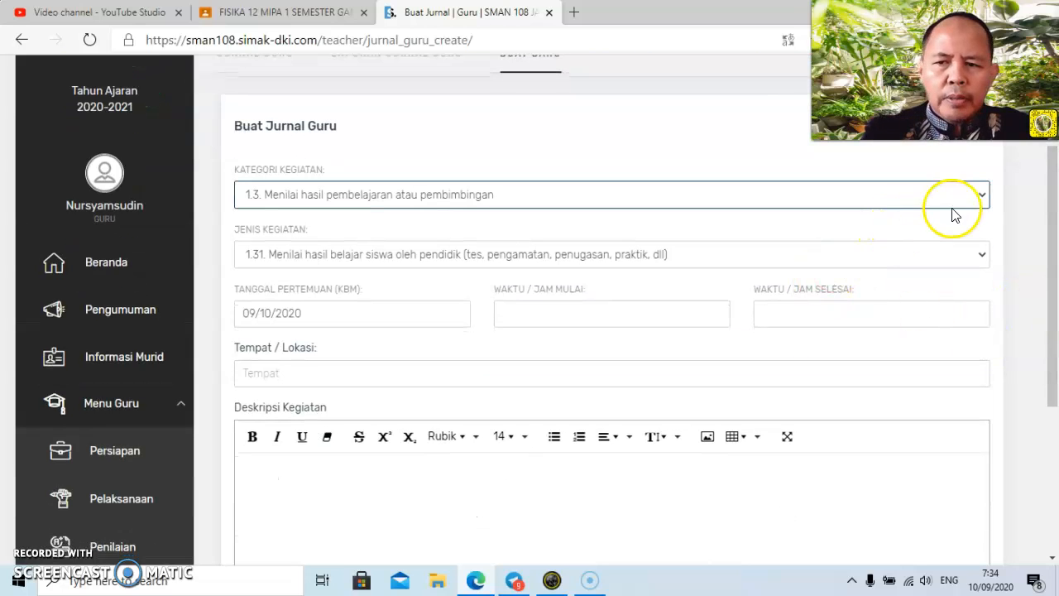
left_click(981, 257)
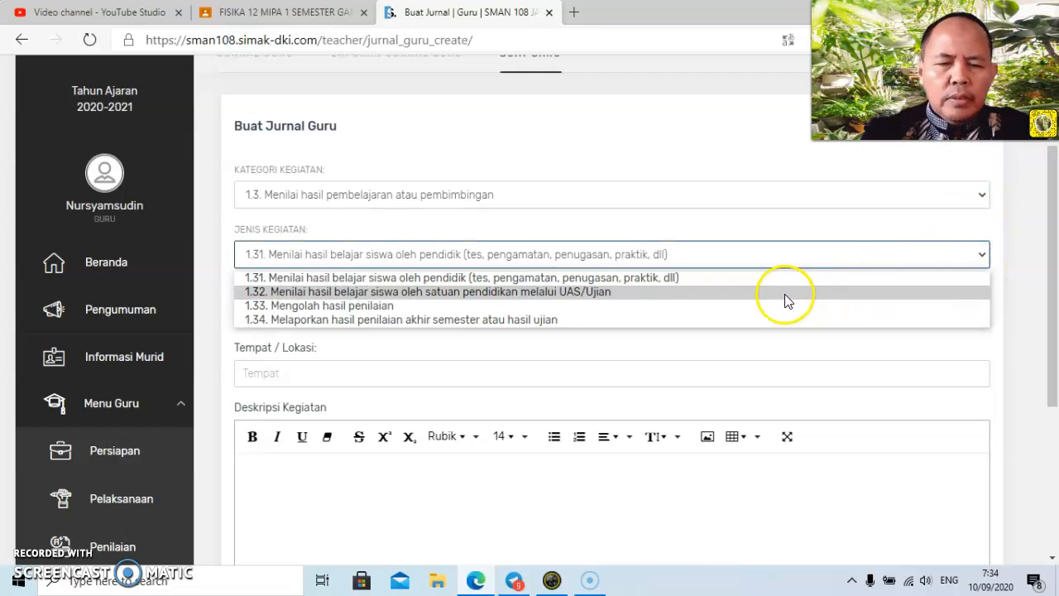
left_click(837, 220)
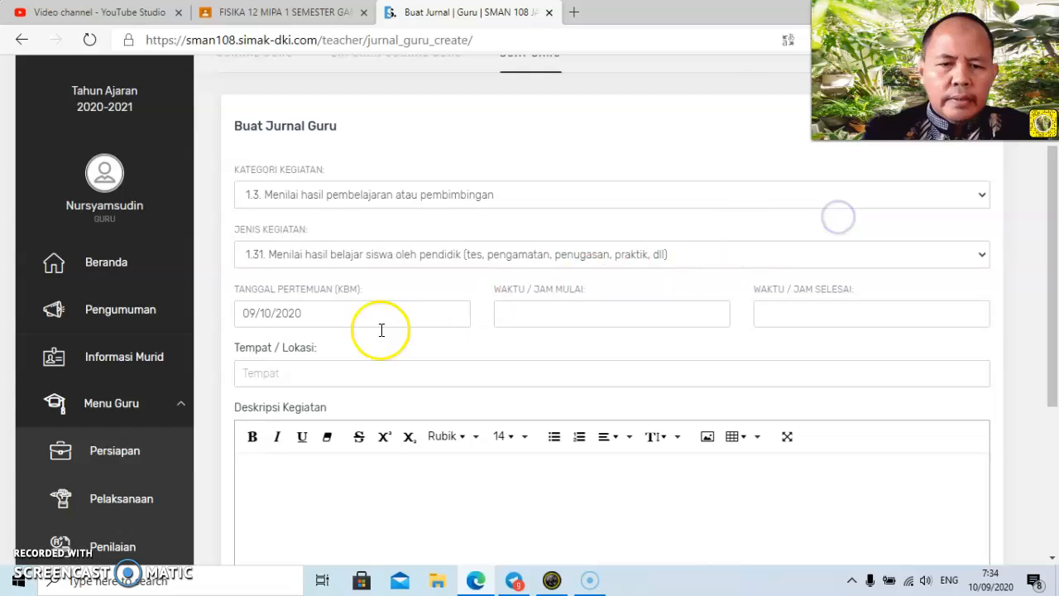
Set the assessment entry's meeting date to 09/07/2020, with start time 10:00 and end time 12:00.
left_click(303, 304)
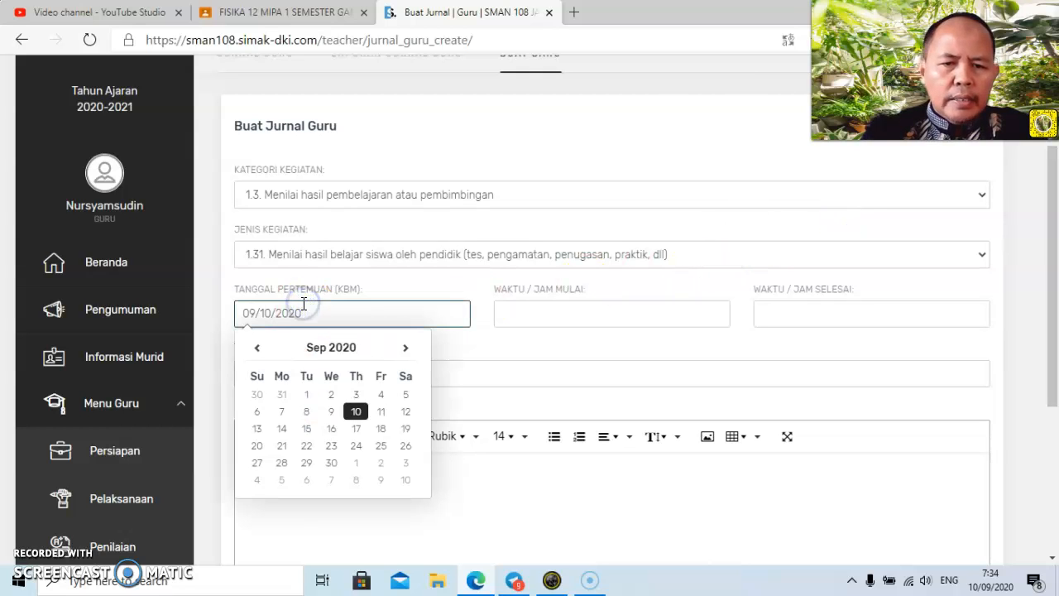
left_click(282, 413)
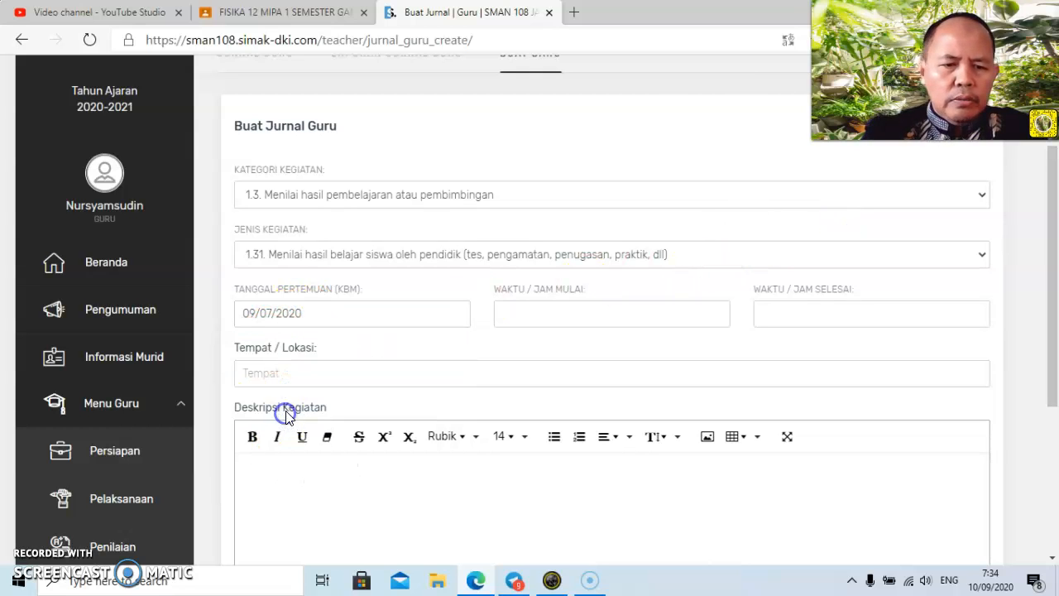
left_click(587, 312)
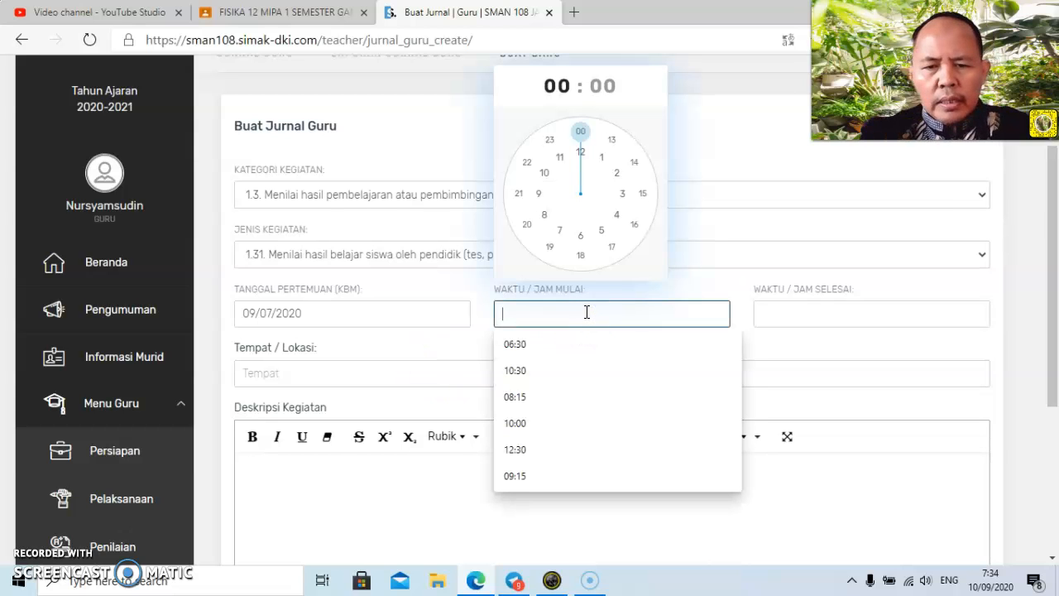
left_click(574, 422)
left_click(801, 316)
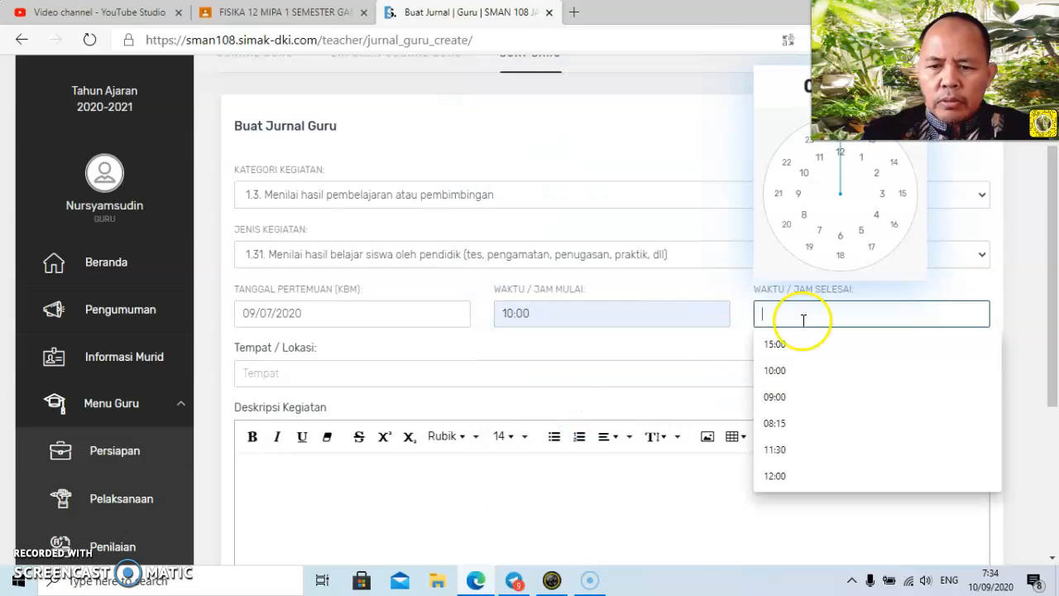
left_click(781, 480)
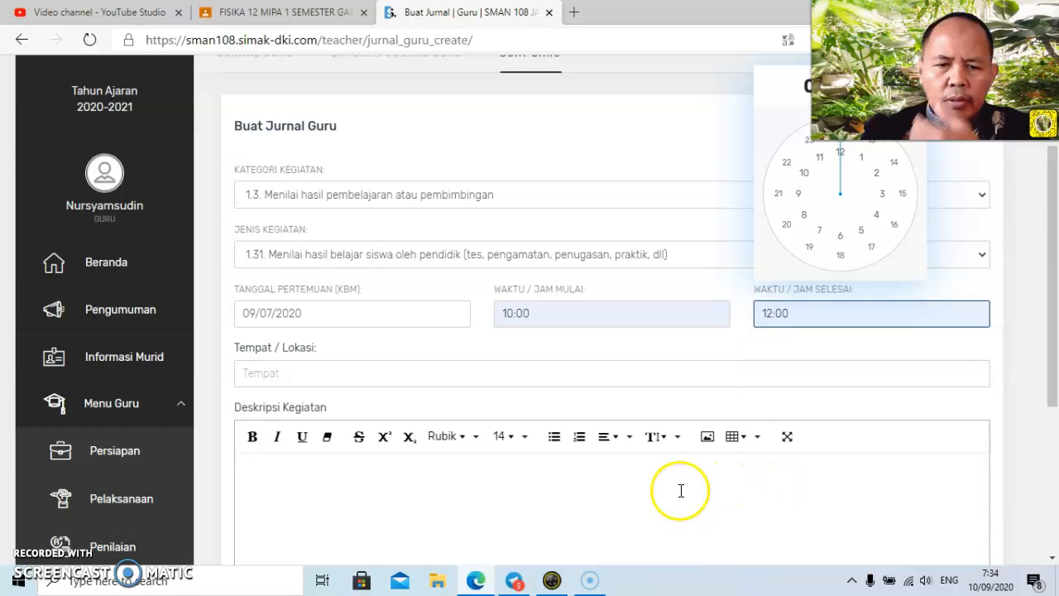
Set the assessment entry's Tempat / Lokasi to "Rumah" and its Deskripsi Kegiatan to "Menilai tugas pekan lalu kelas 10".
left_click(370, 376)
type("r")
left_click(354, 404)
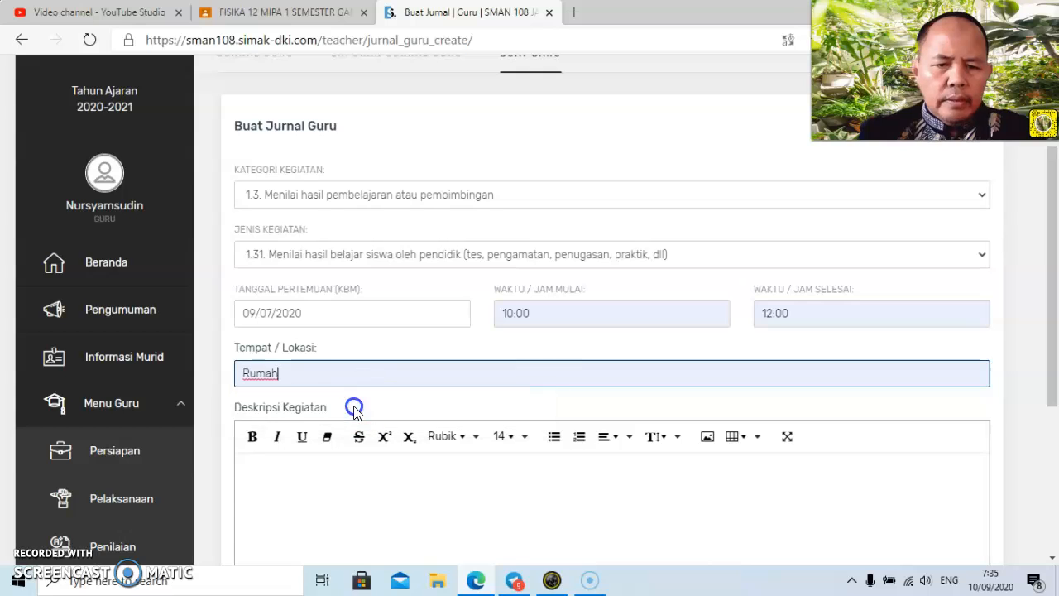
left_click(388, 480)
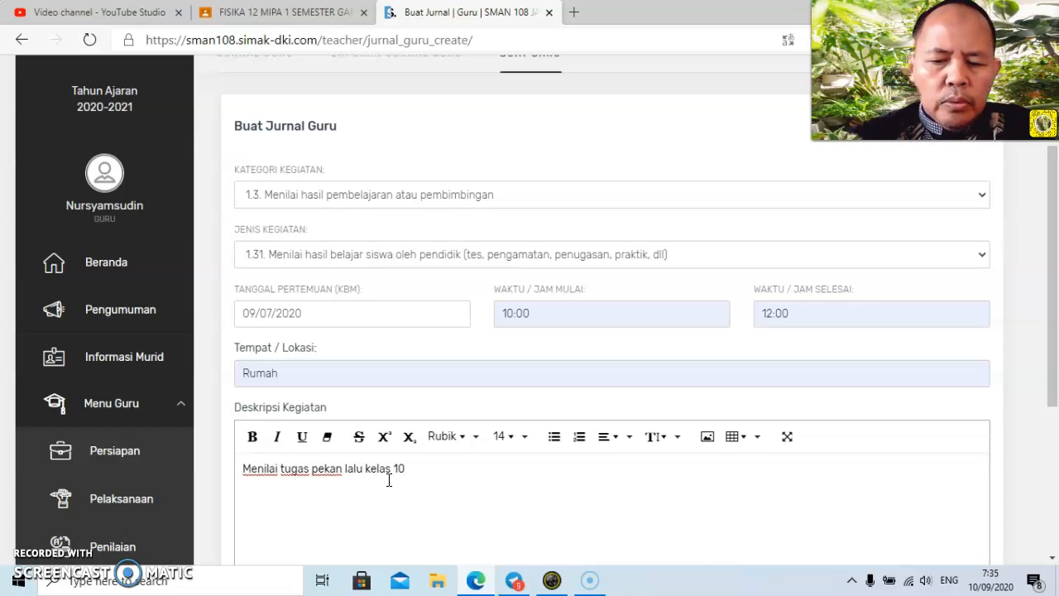
Submit the 10:00–12:00 assessment journal entry without attaching a file.
left_click_drag(1046, 314, 1052, 452)
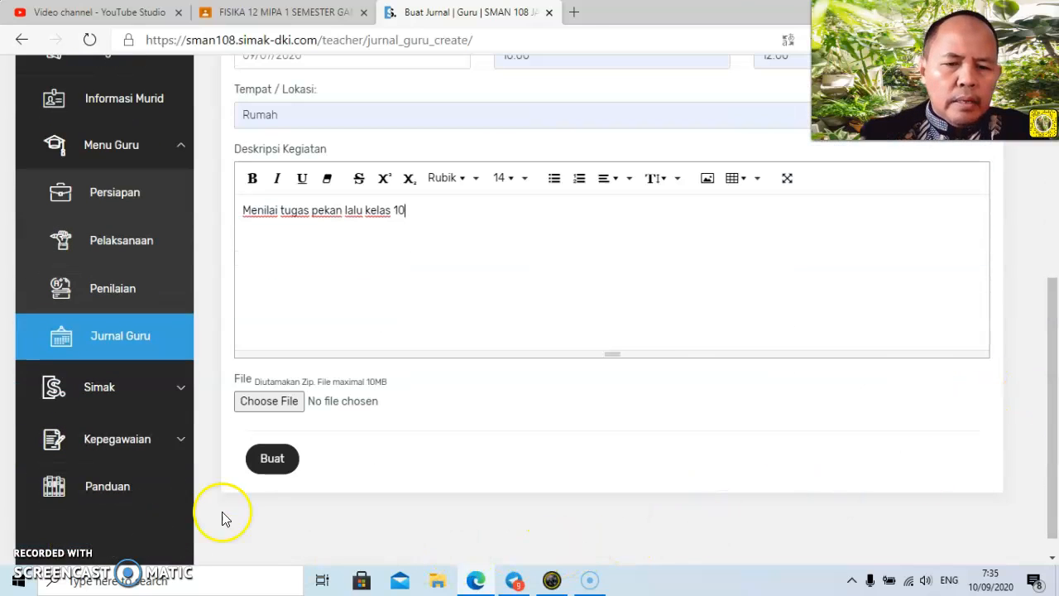
left_click(266, 464)
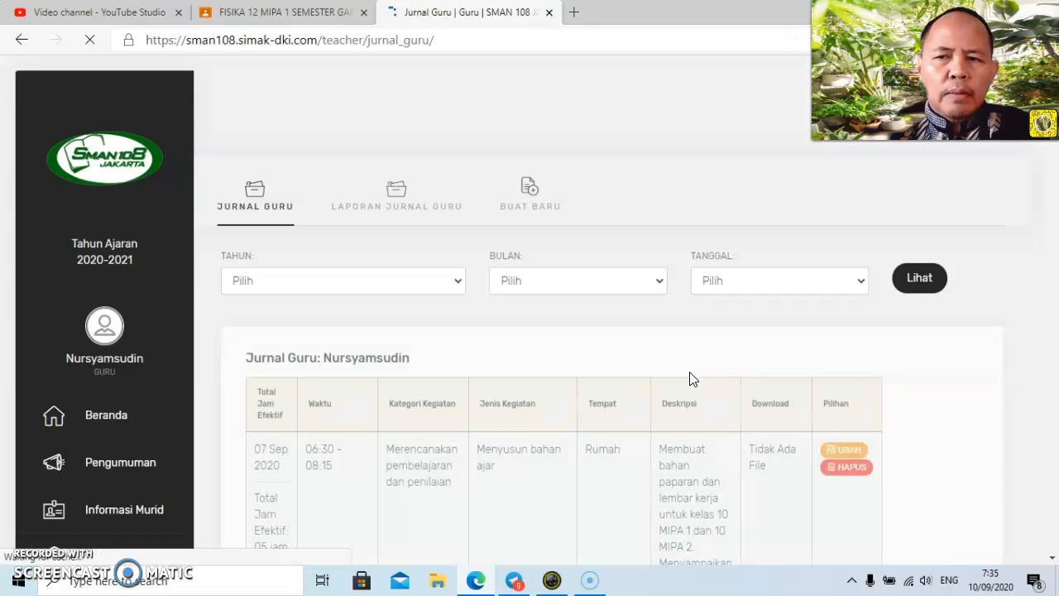
scroll(527, 198, "down", 1)
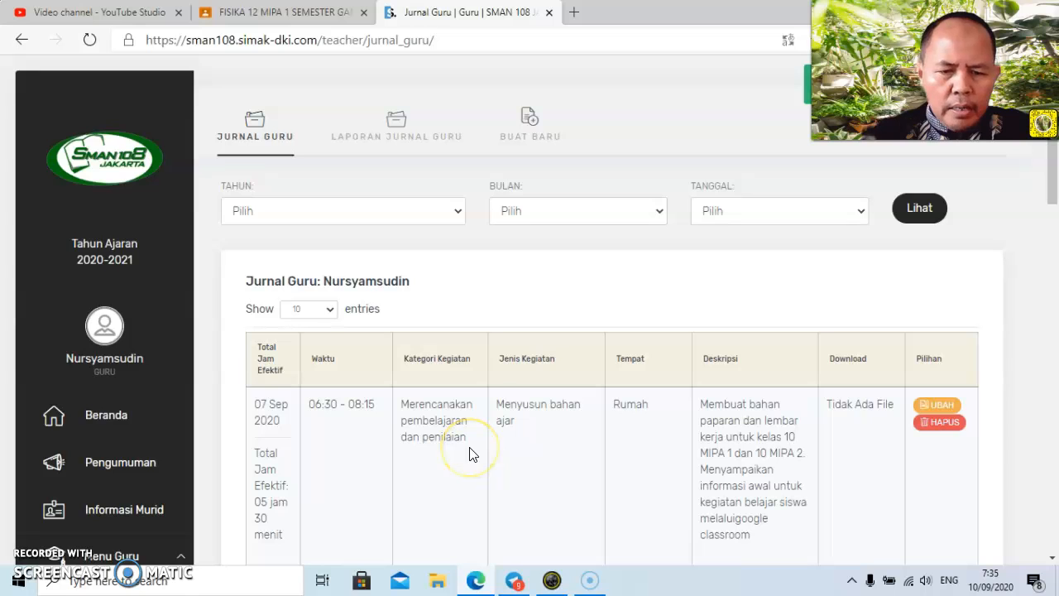
Start another journal entry with category "1.1. Merencanakan pembelajaran dan penilaian" and activity type "1.12. Menyusun bahan ajar".
left_click(531, 126)
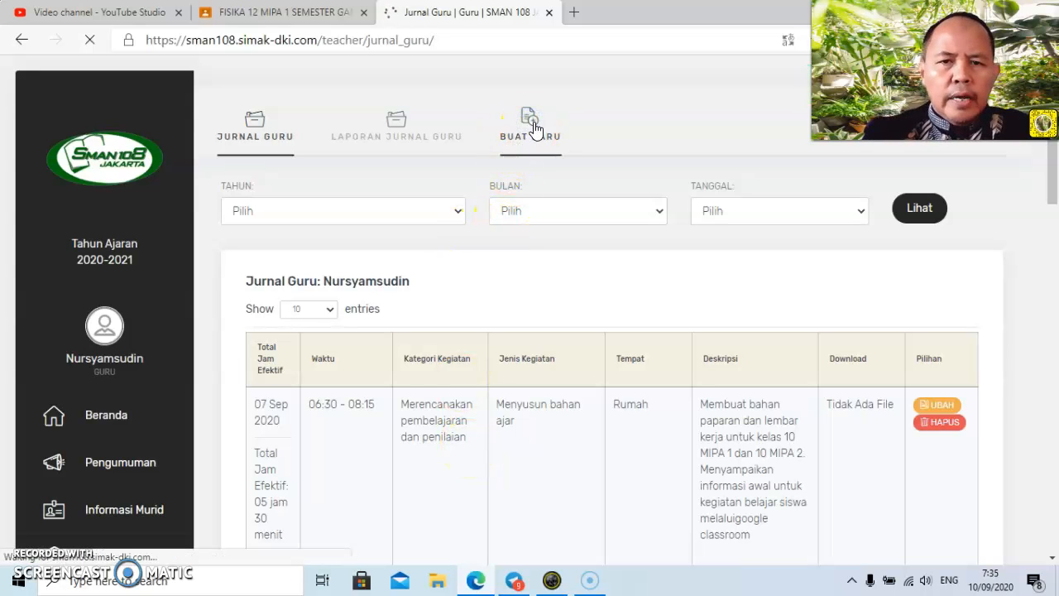
left_click(648, 124)
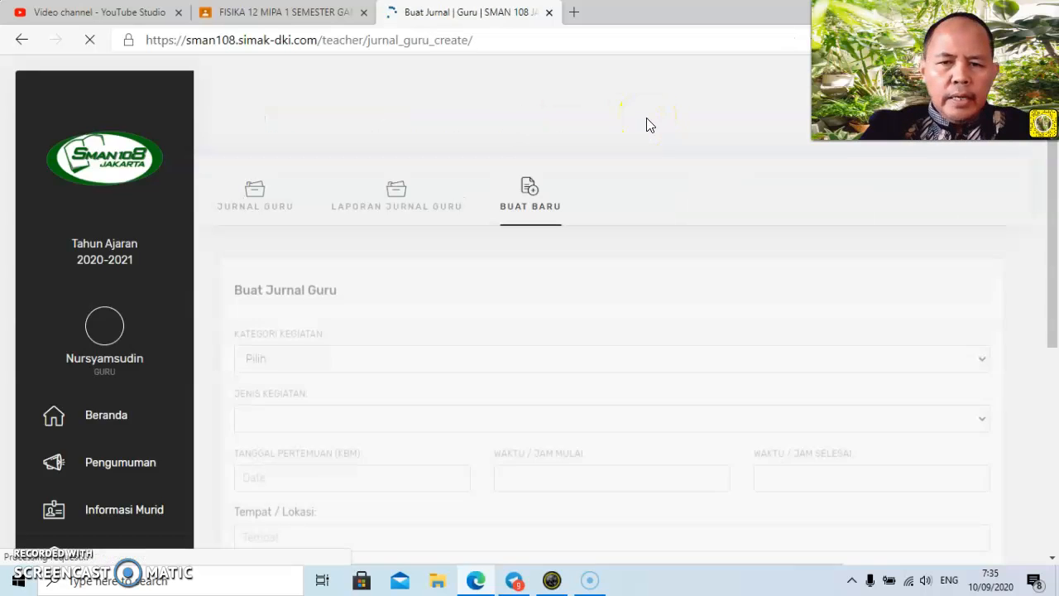
left_click(592, 238)
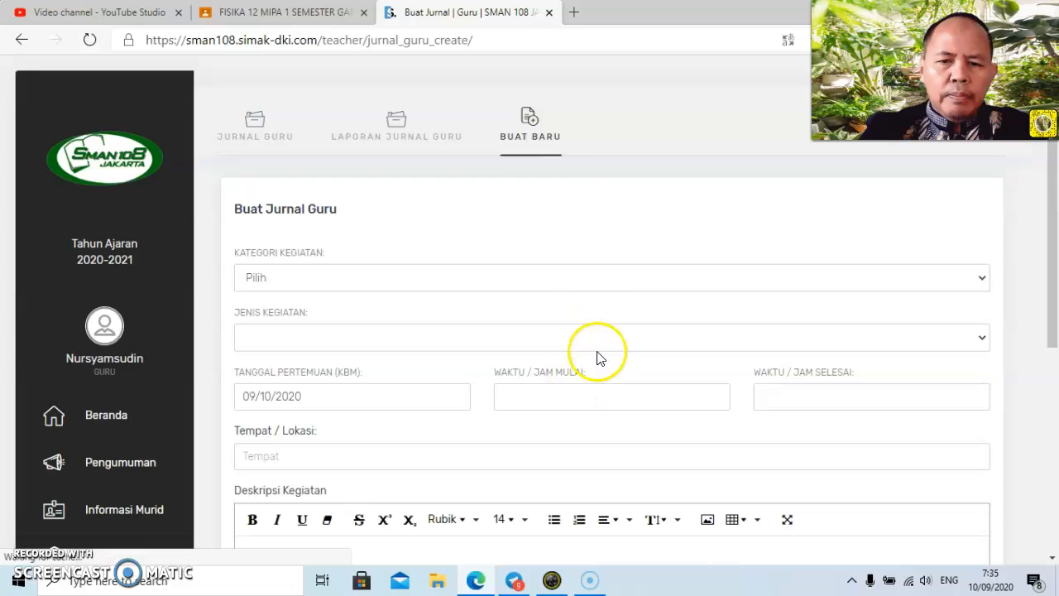
left_click(617, 280)
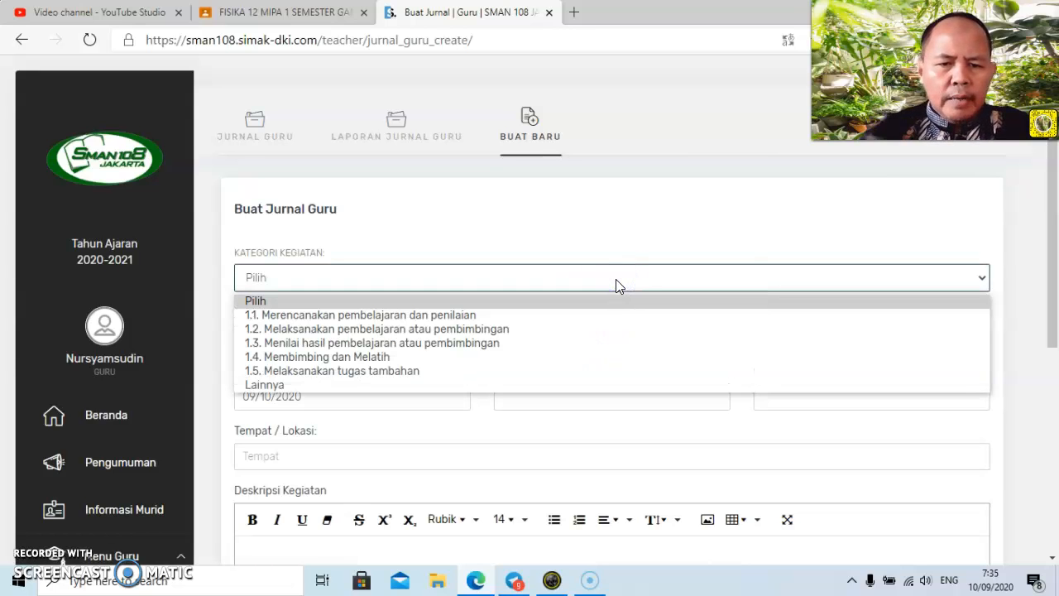
left_click(625, 311)
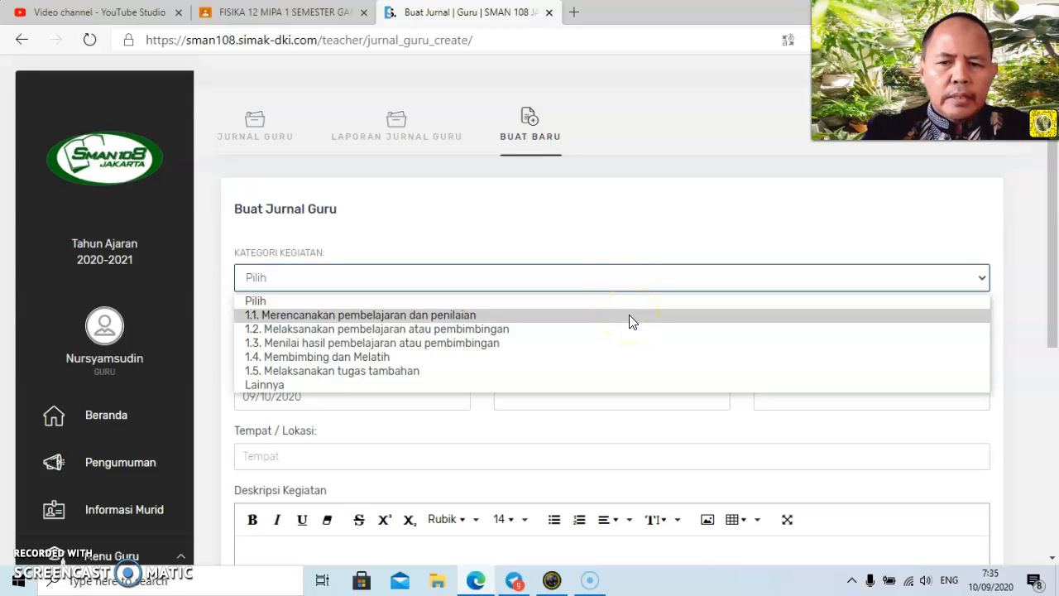
left_click(629, 314)
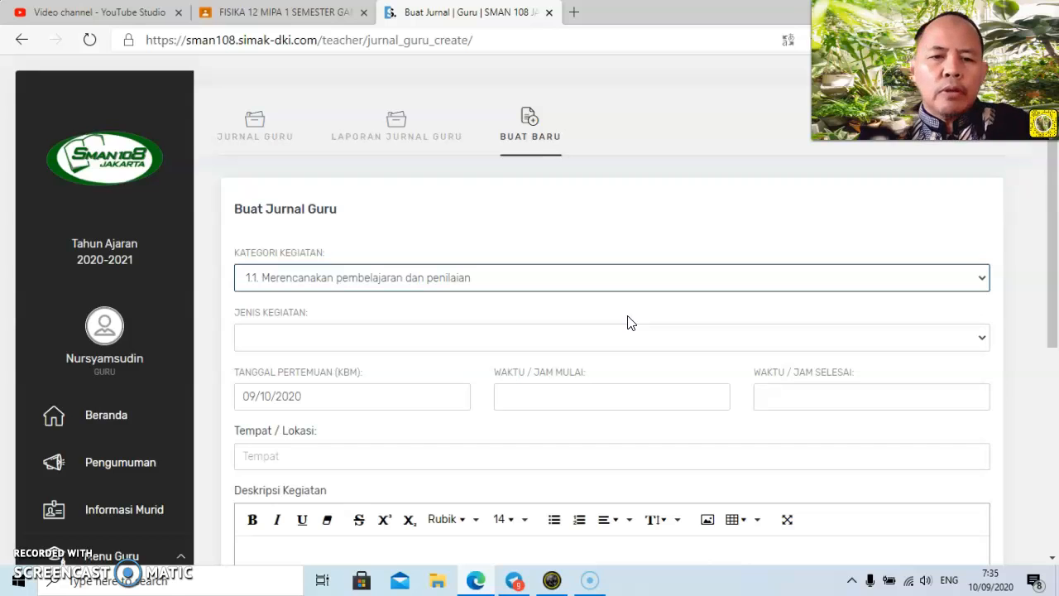
left_click(629, 328)
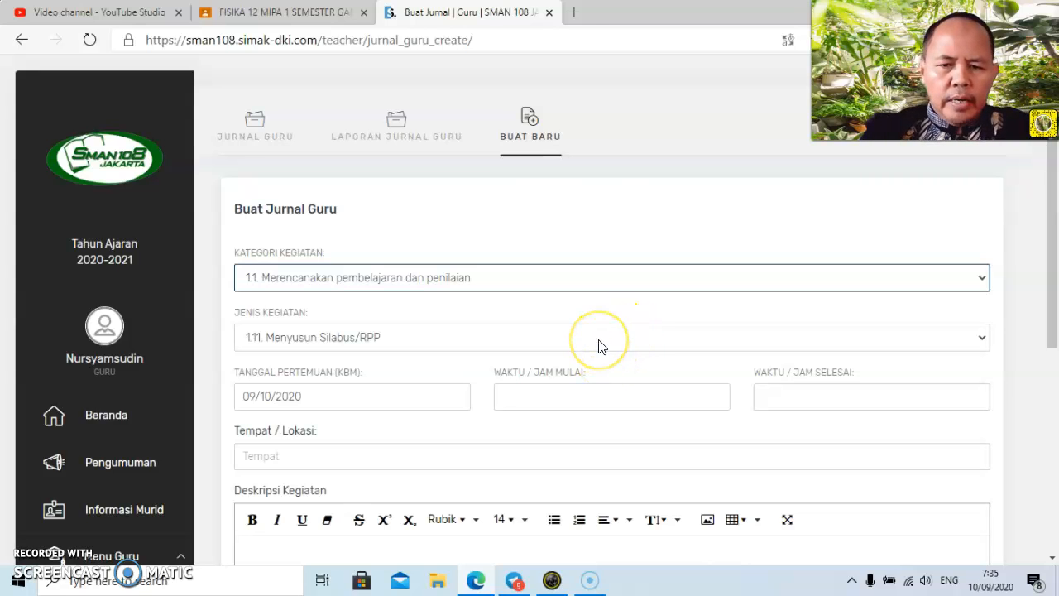
left_click(600, 344)
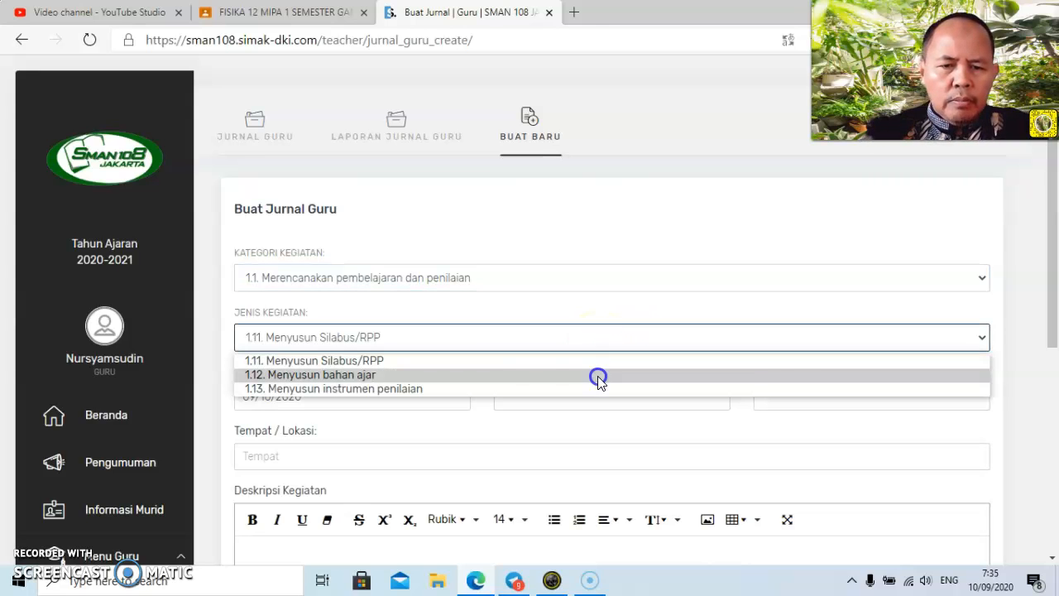
left_click(598, 378)
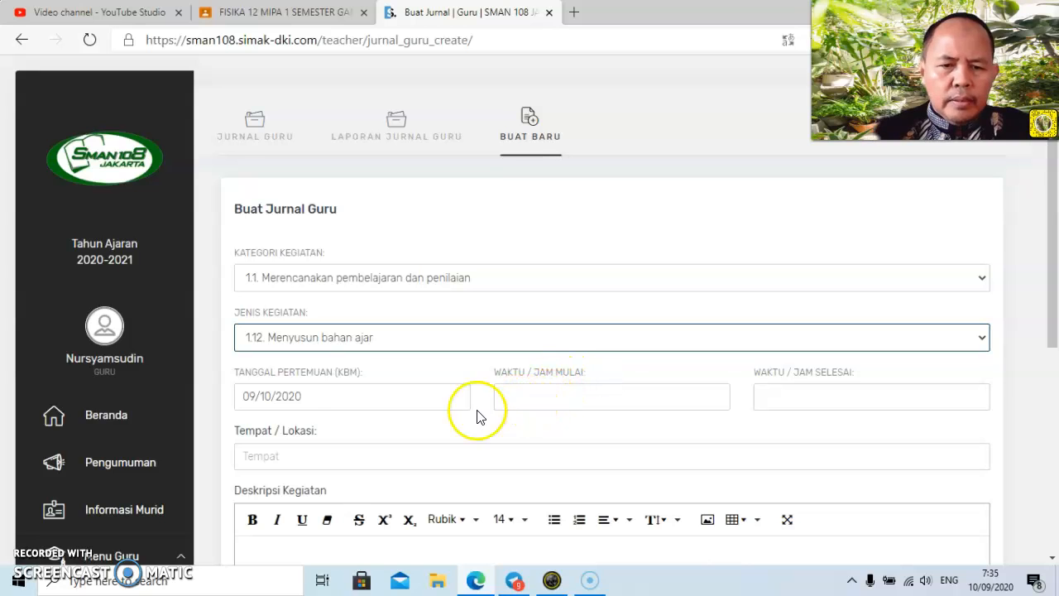
Set the teaching-material entry's meeting date to 09/07/2020, with start time 12:30 and end time 15:00.
left_click(299, 396)
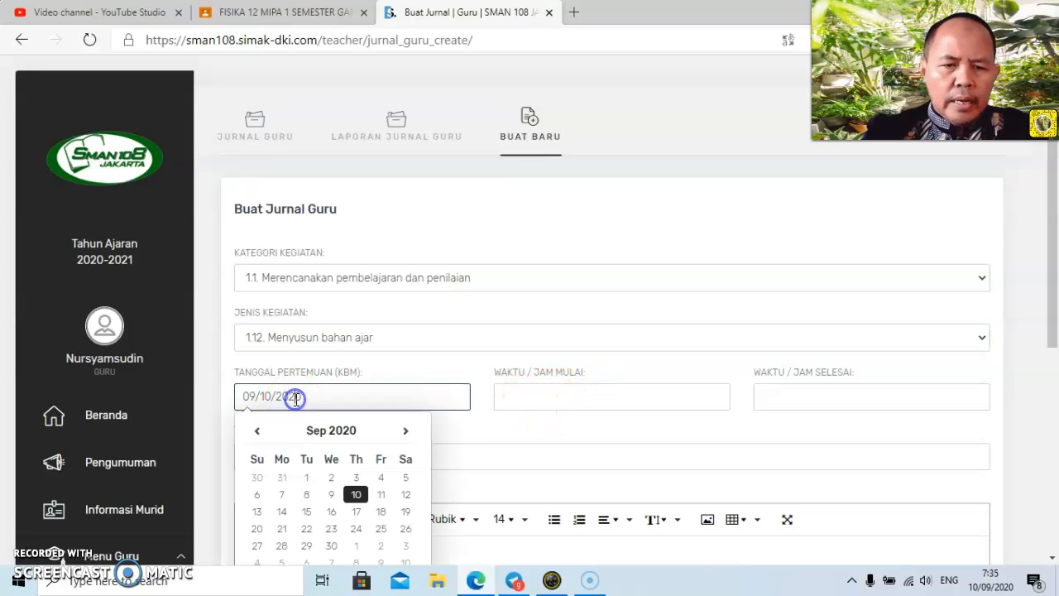
left_click(282, 495)
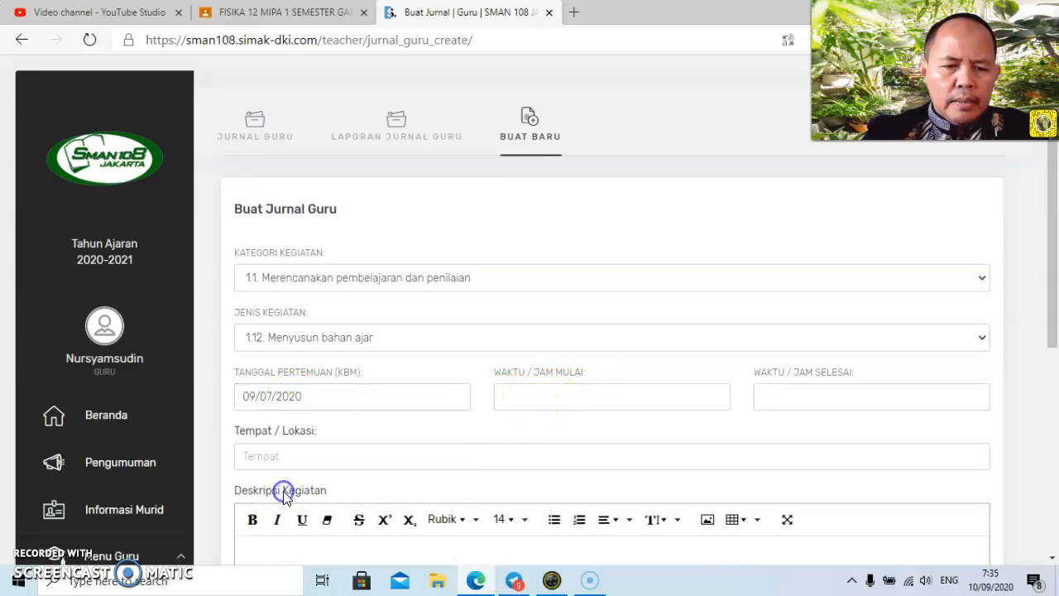
left_click(558, 397)
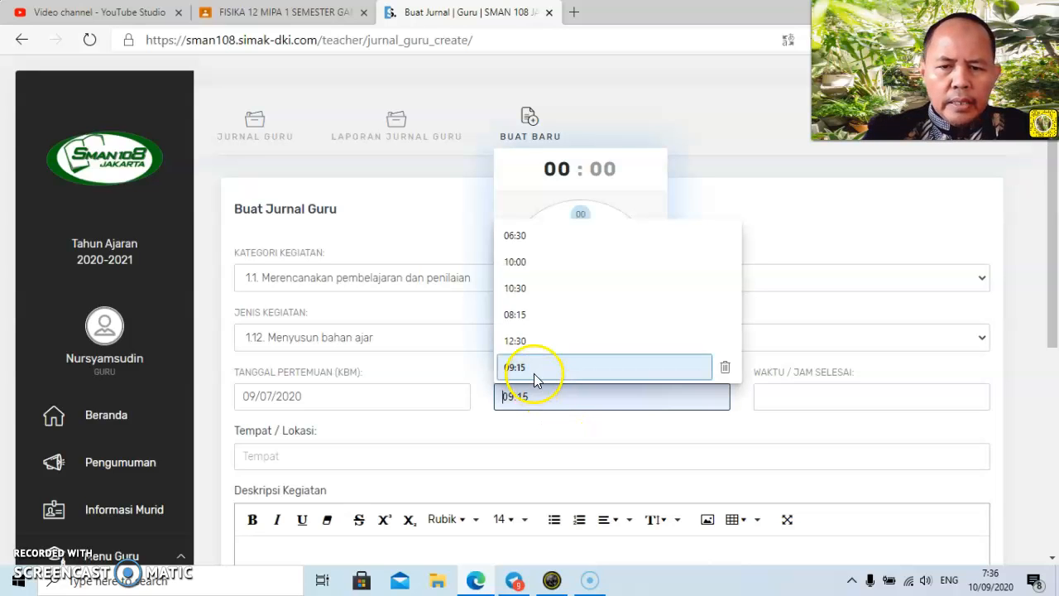
left_click(525, 340)
left_click(799, 397)
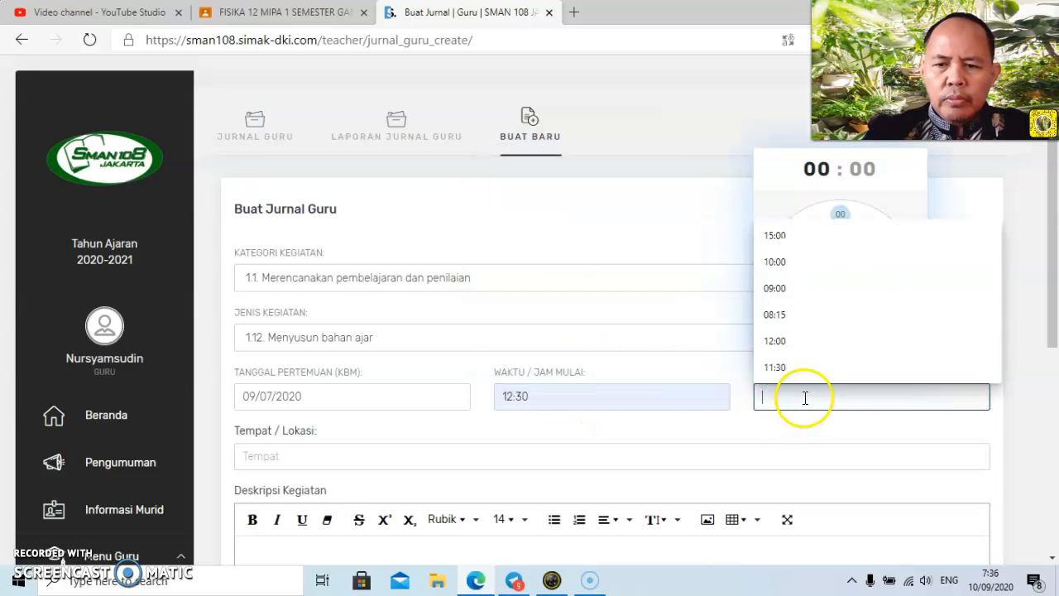
left_click(804, 238)
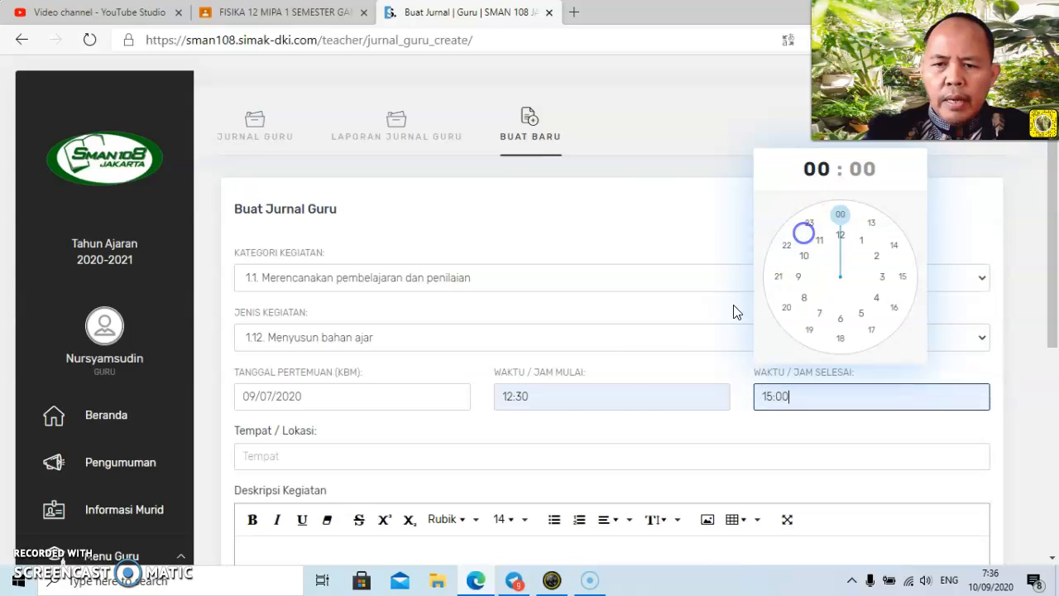
Set the location to "Rumah" and the description to "Membuat bahan ajar untuk hari Selasa, kelas 11 MIPA 1,2,da 3".
left_click(587, 454)
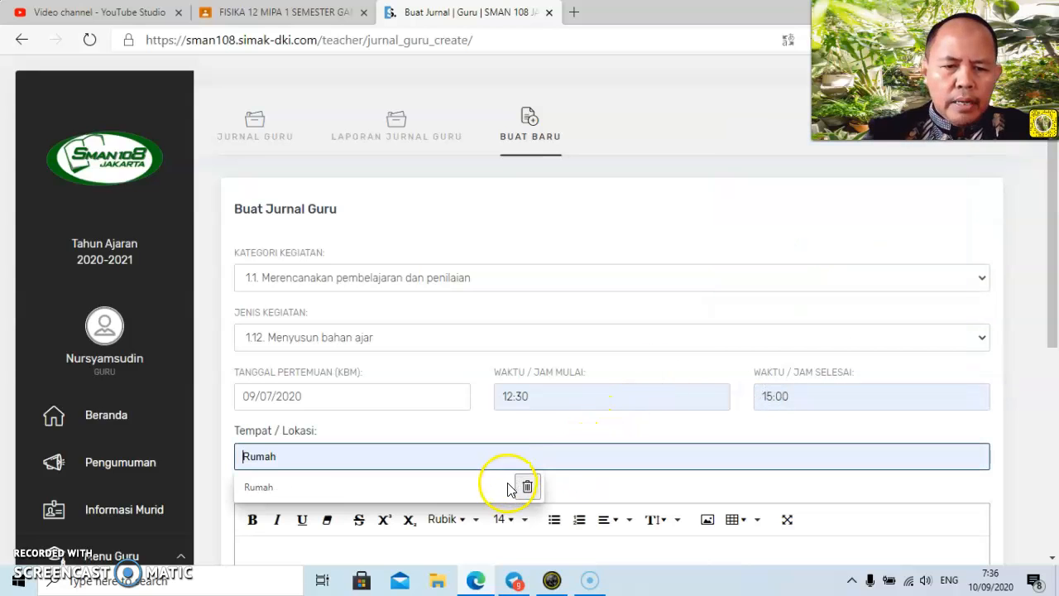
left_click(366, 479)
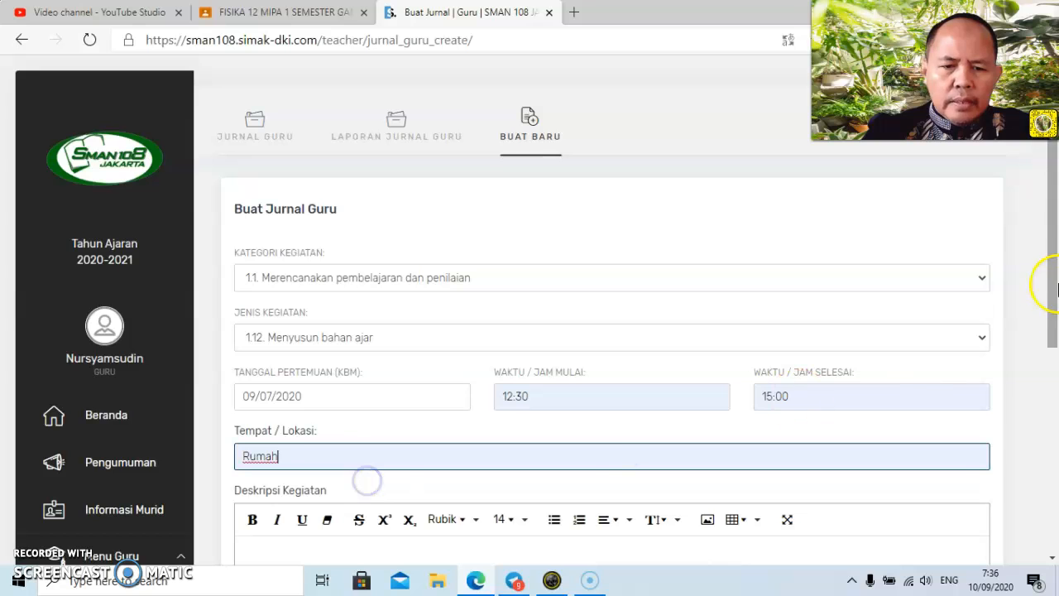
left_click_drag(1051, 267, 1054, 373)
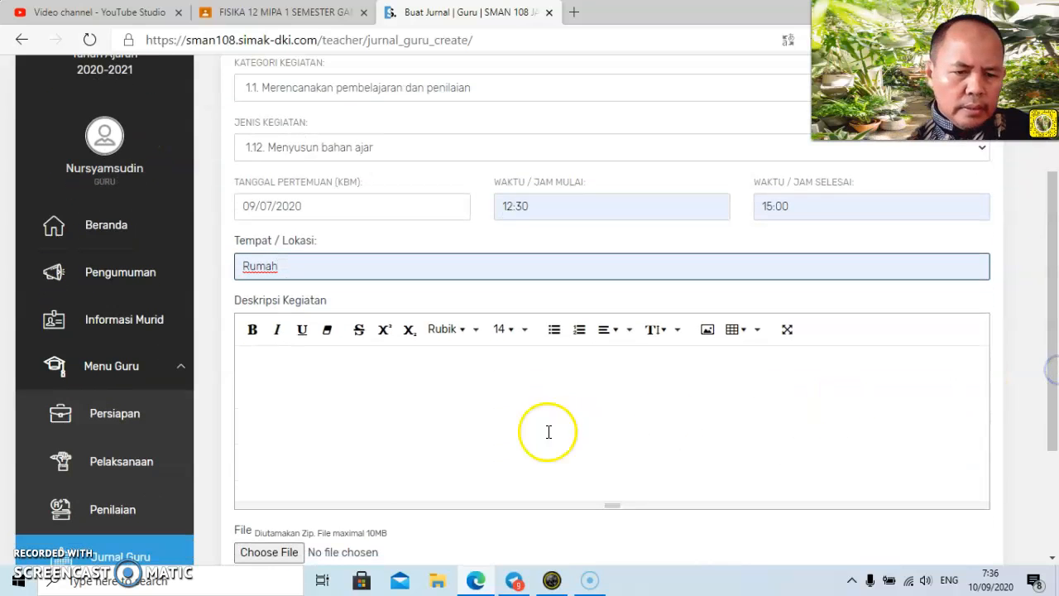
left_click(302, 369)
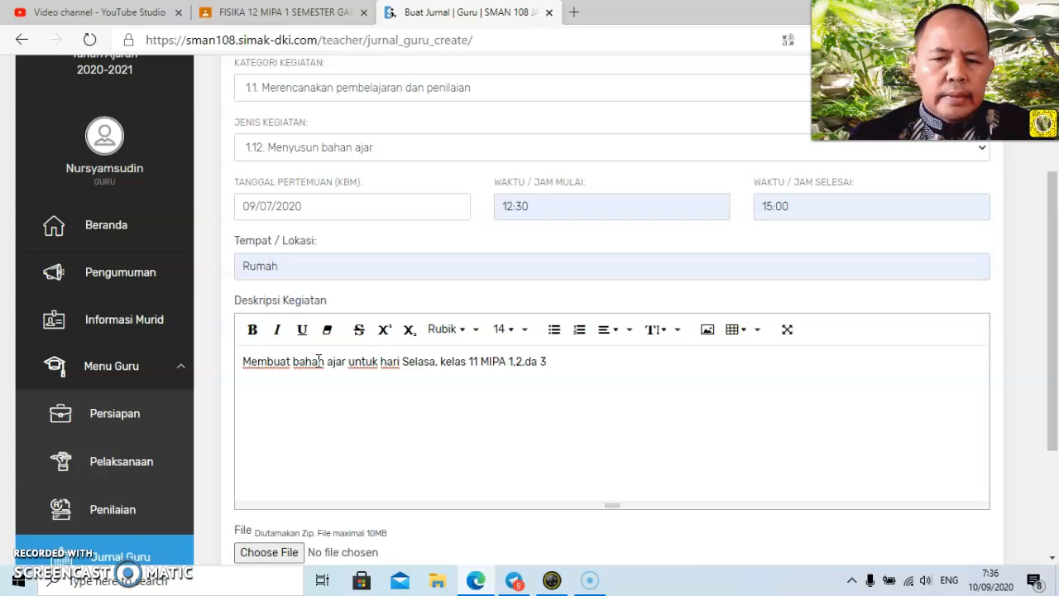
Submit the 12:30–15:00 journal entry without an attachment and review the 7 September entries in the Jurnal Guru list.
left_click_drag(1051, 298, 1030, 428)
left_click(278, 427)
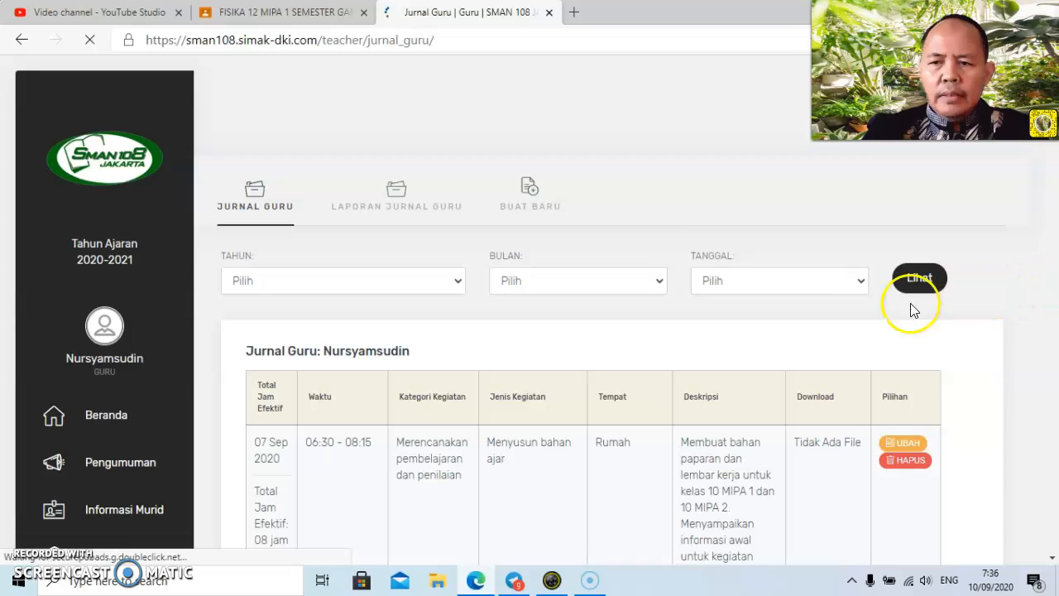
left_click(709, 203)
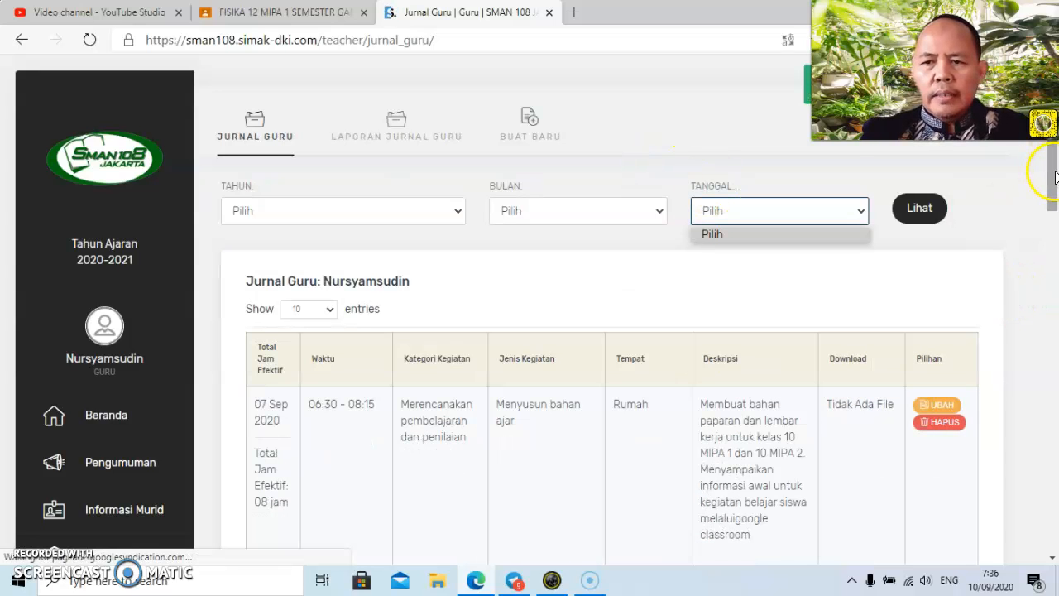
left_click_drag(1053, 176, 1054, 224)
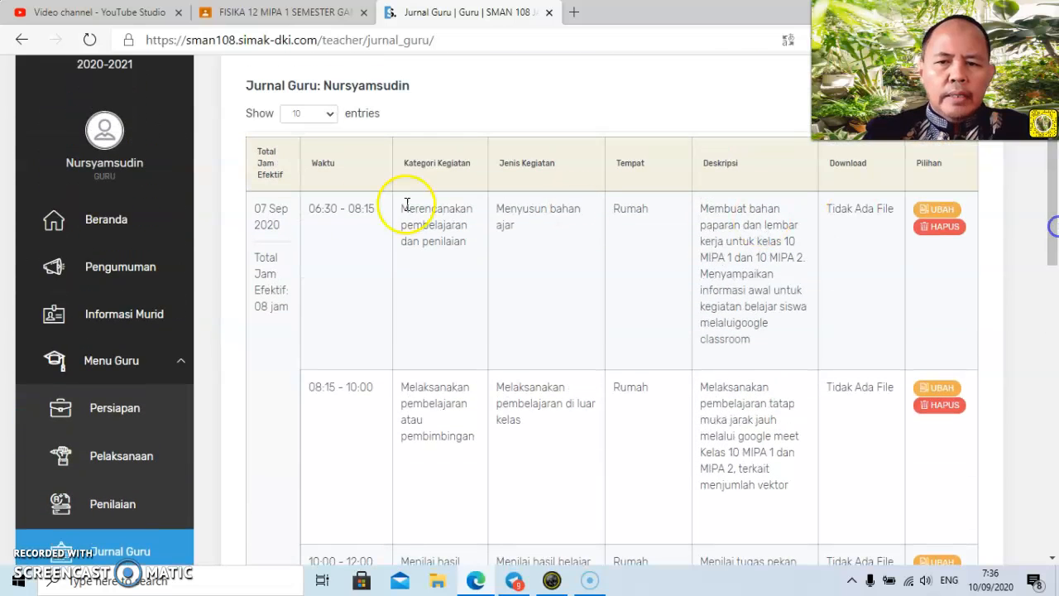
left_click_drag(1054, 219, 1054, 277)
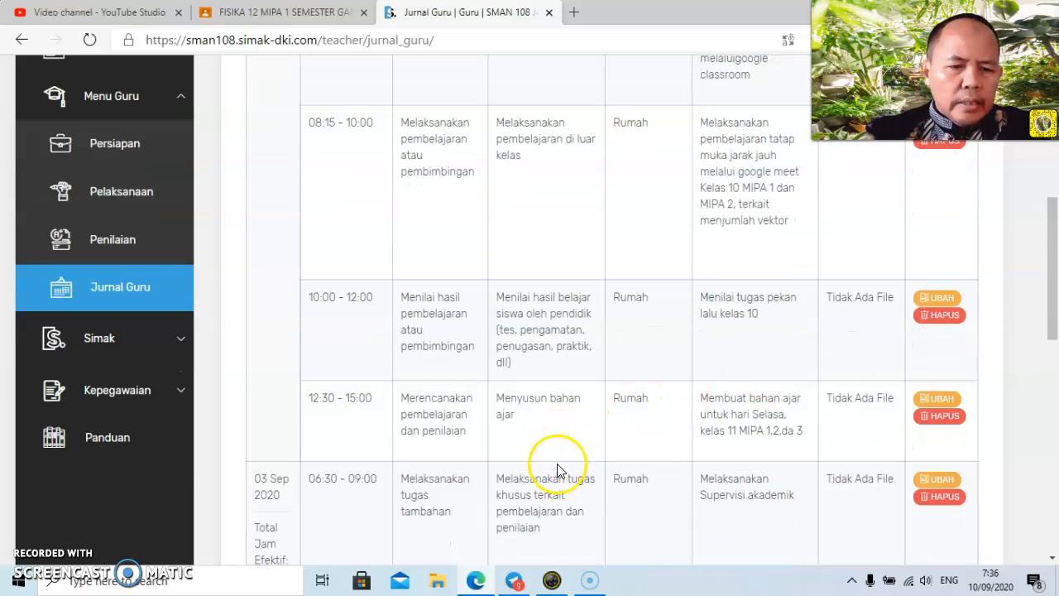